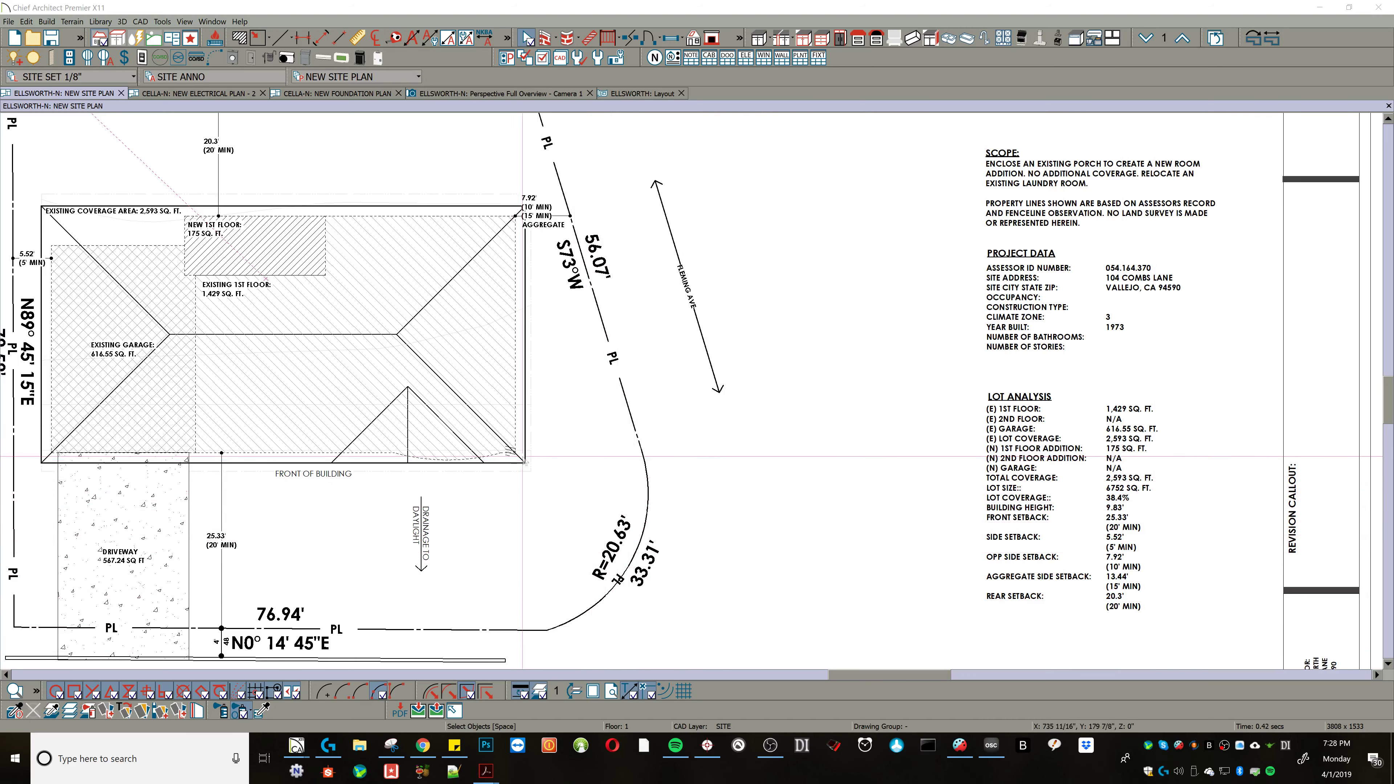
# Draw a diagonal line from the building's front right corner toward the curved property line
pyautogui.click(542, 473)
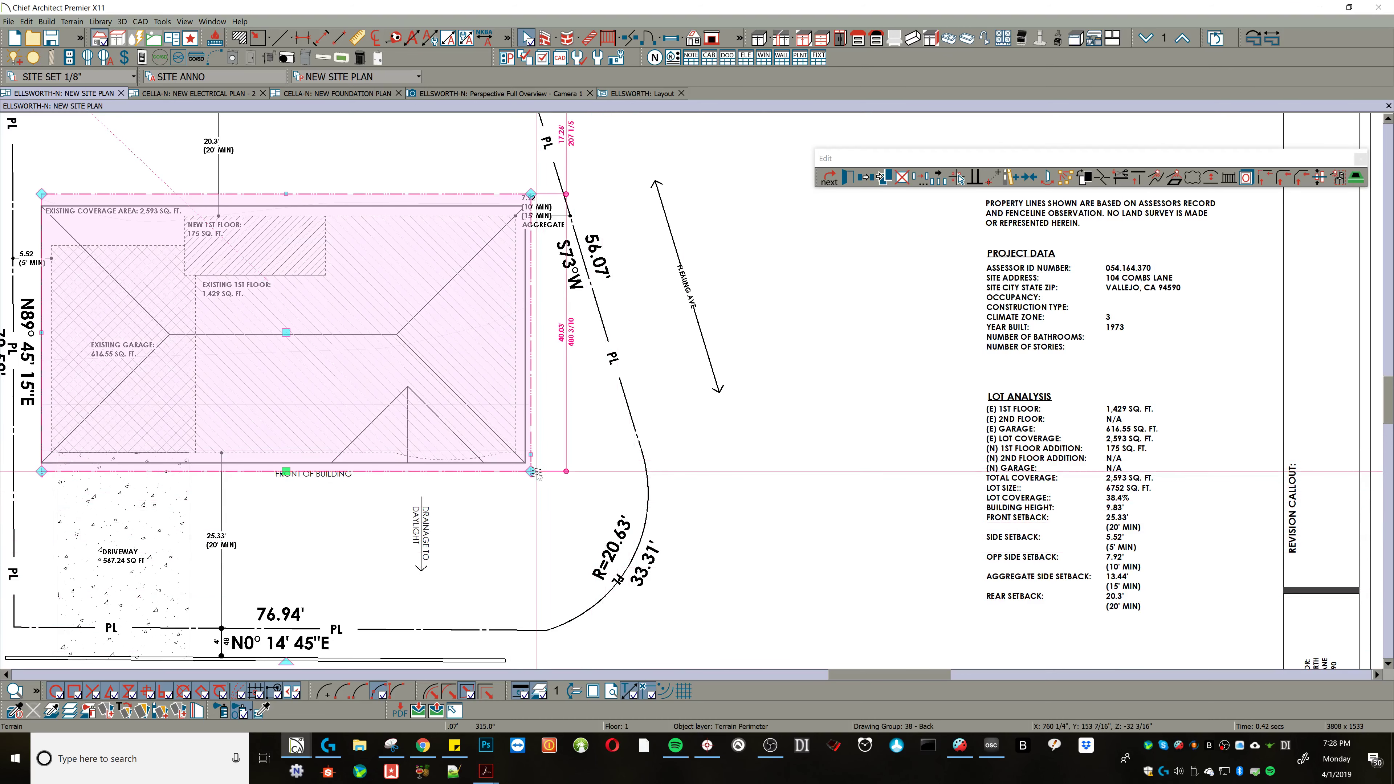
pyautogui.press('/')
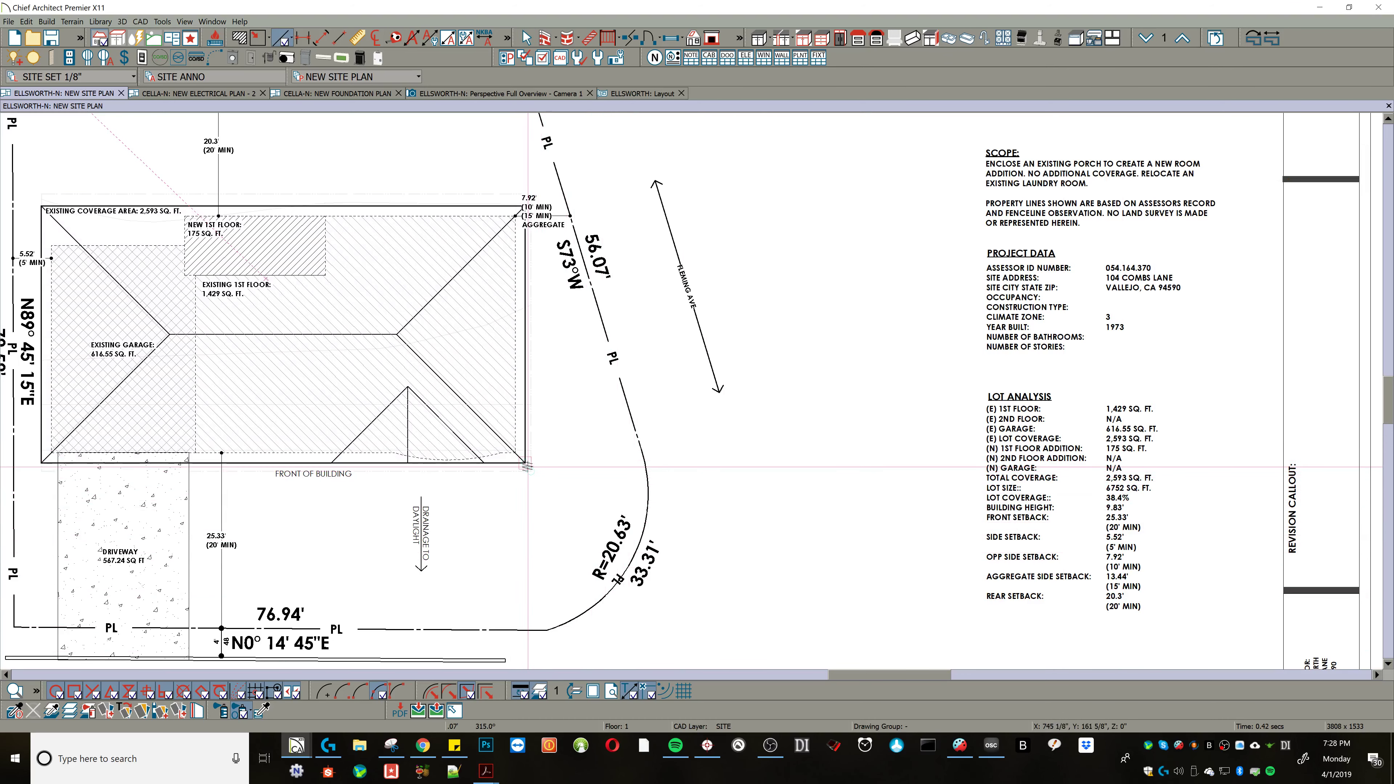
pyautogui.moveTo(525, 464); pyautogui.dragTo(589, 524)
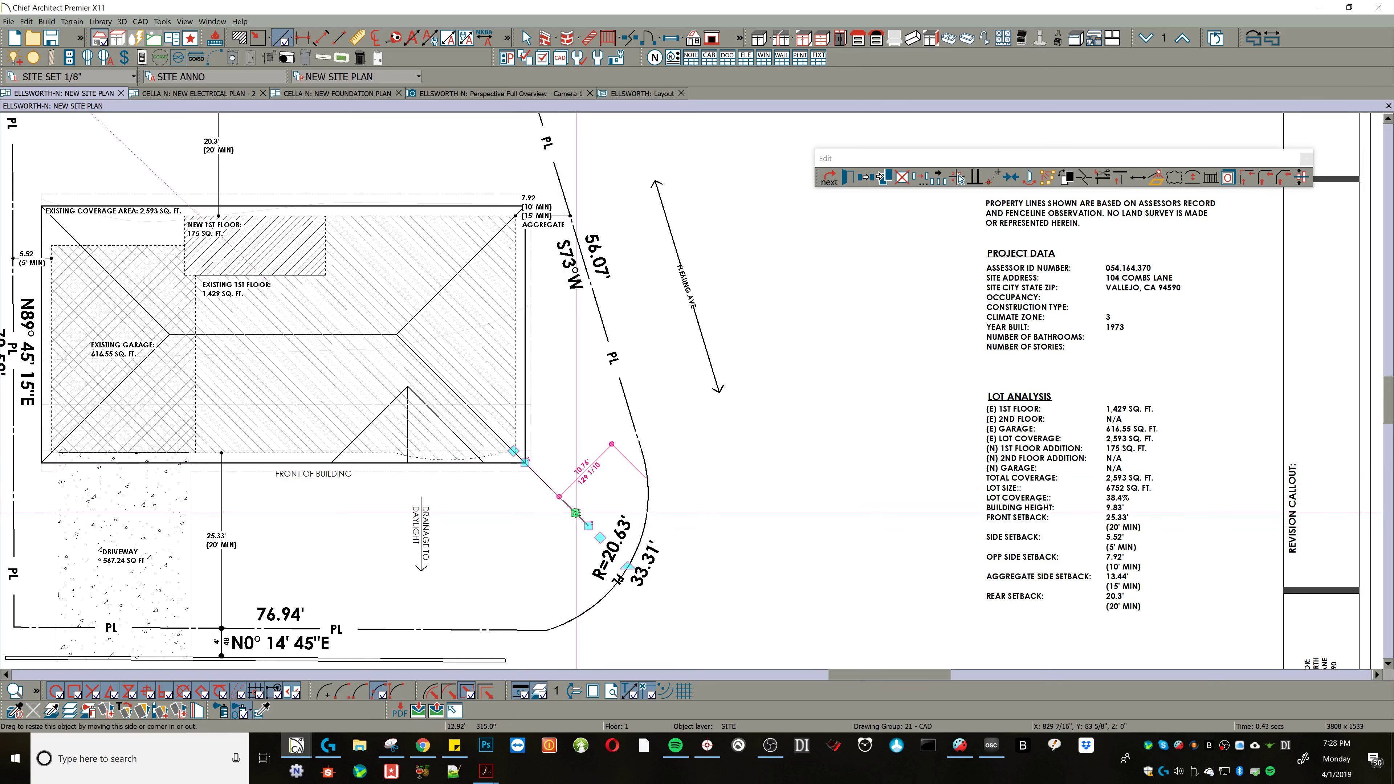
pyautogui.click(551, 496)
pyautogui.click(555, 496)
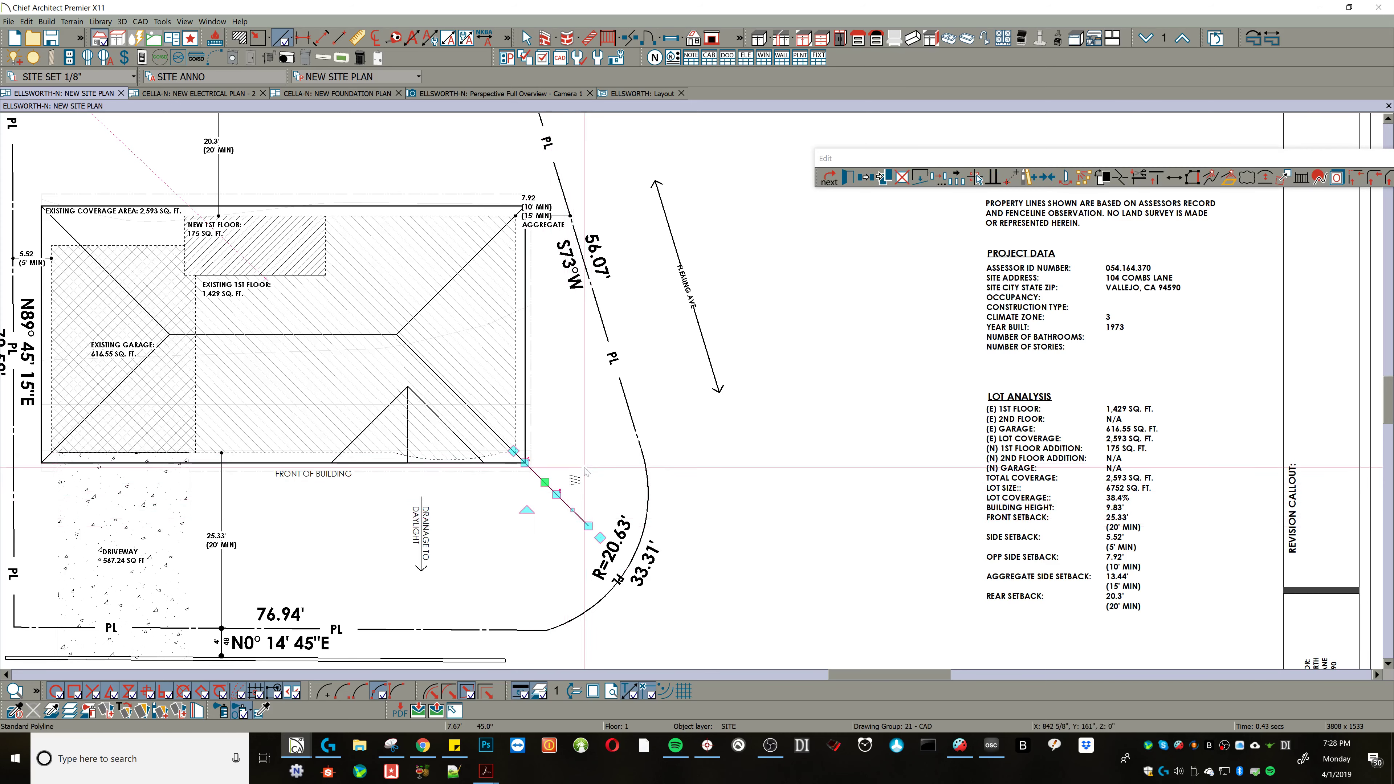
# Adjust the line's end, simplify it to a single 155-inch polyline, and open its specification
pyautogui.scroll(3, 565, 493)
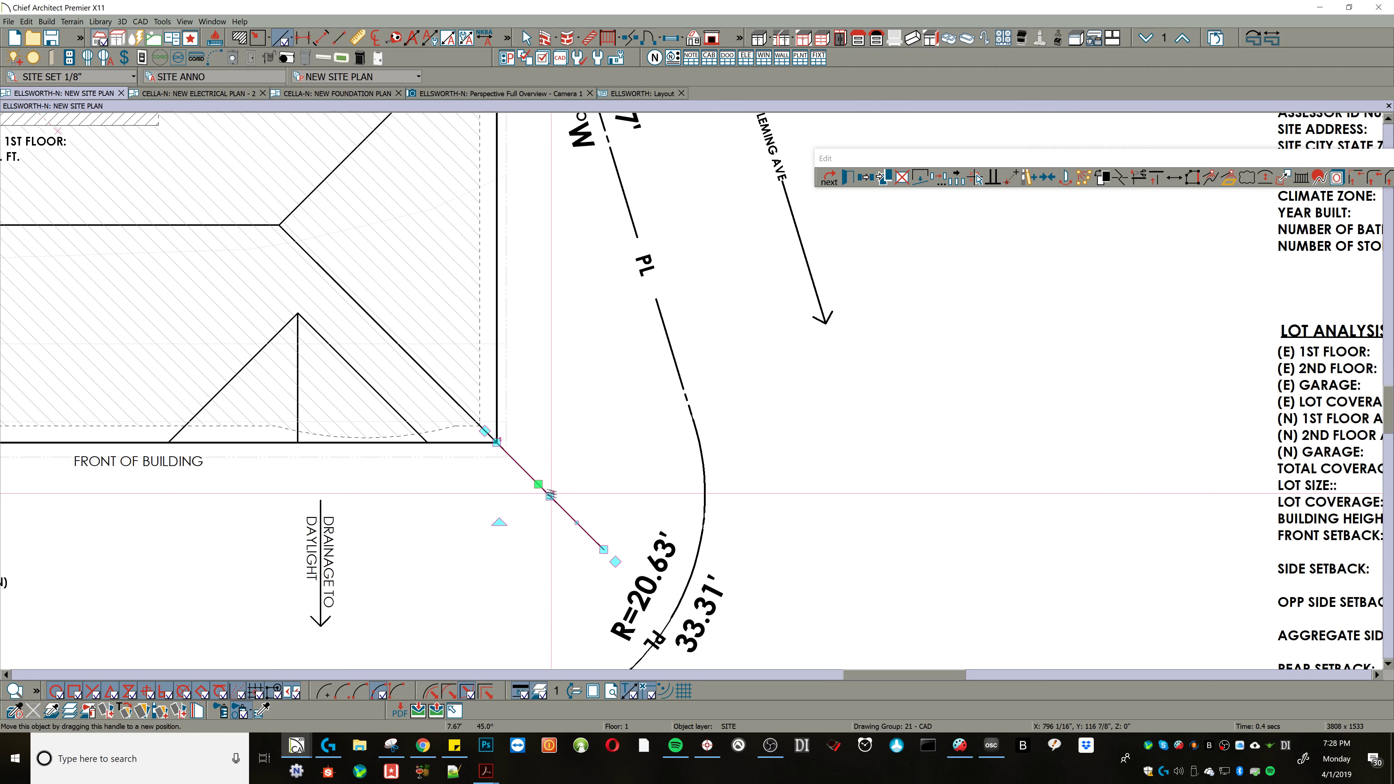
pyautogui.moveTo(538, 485); pyautogui.dragTo(565, 452)
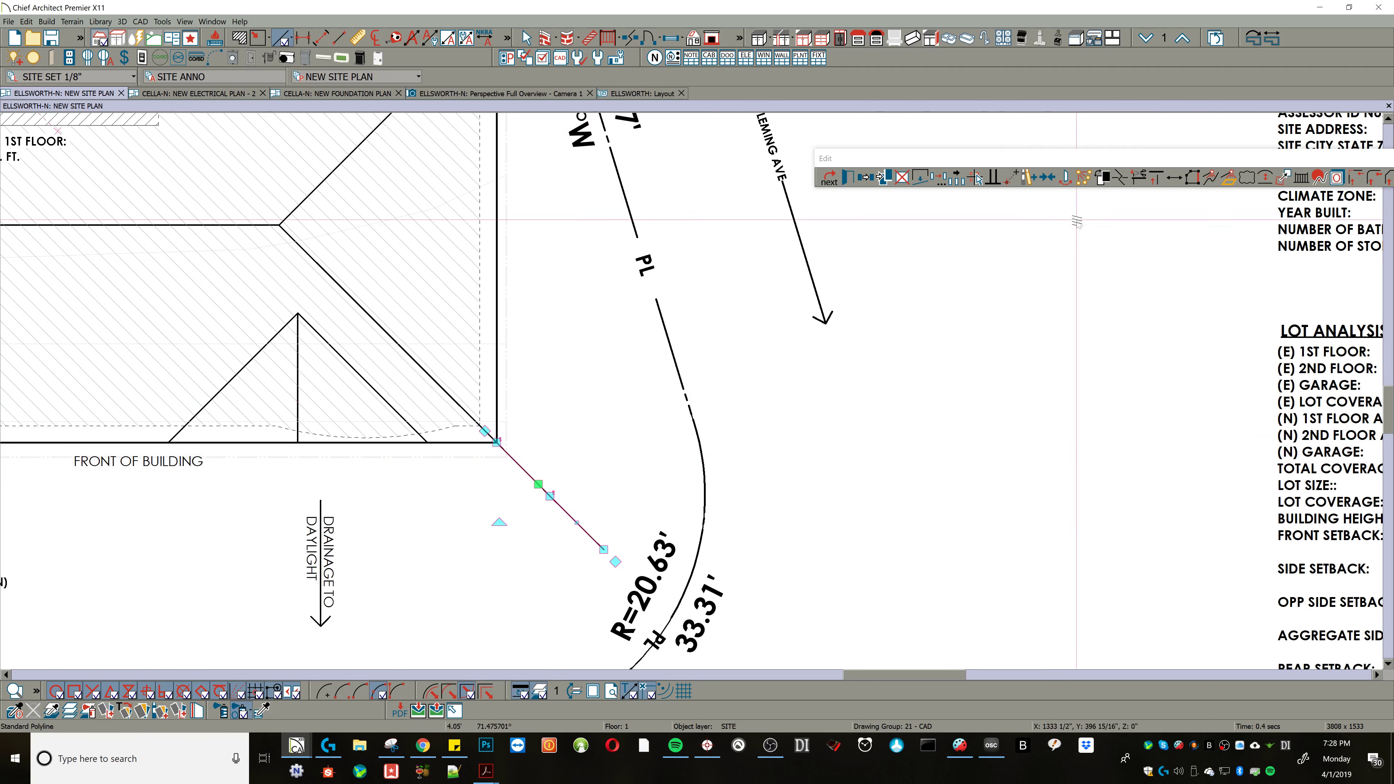
pyautogui.click(1285, 177)
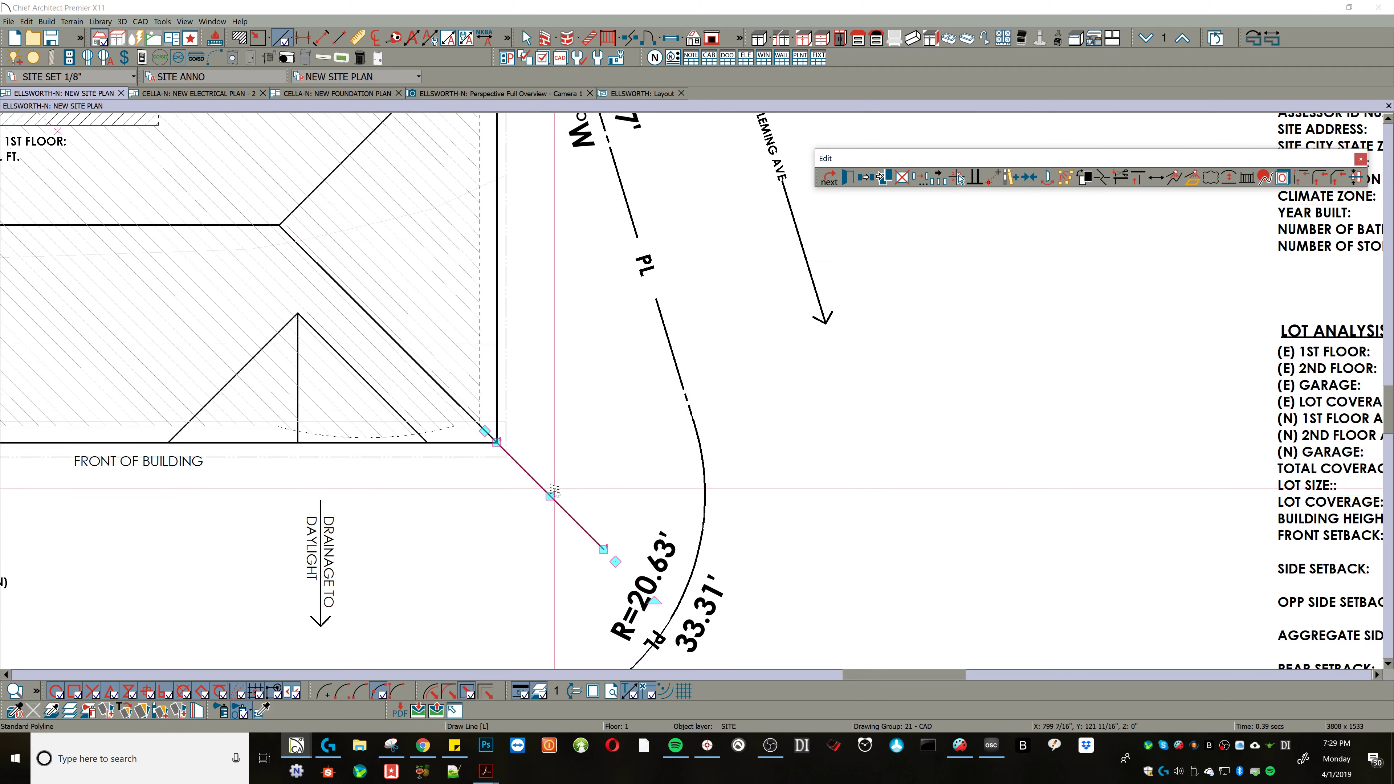
pyautogui.doubleClick(552, 482)
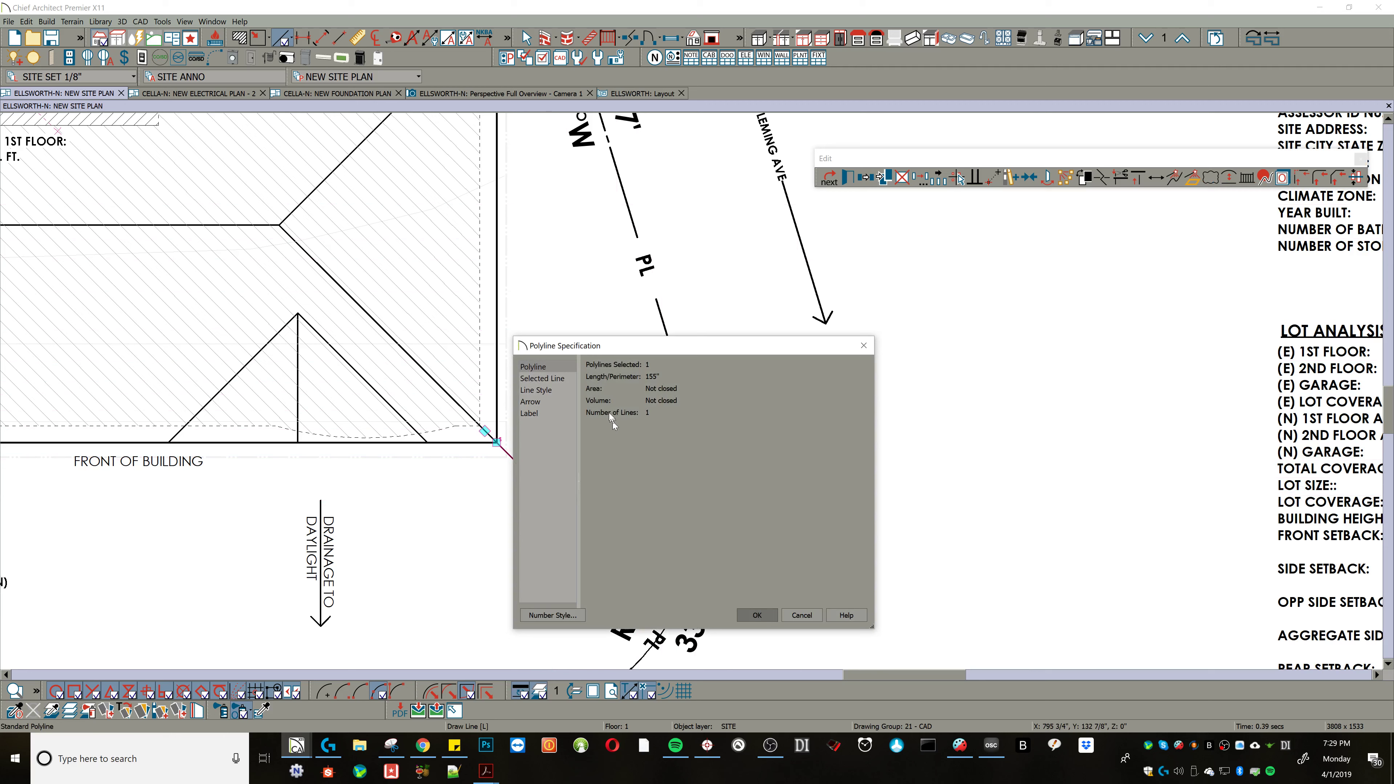
# Enable Include Arrow with Arrow On Both Ends for the diagonal polyline and confirm
pyautogui.click(539, 402)
pyautogui.click(539, 413)
pyautogui.click(539, 404)
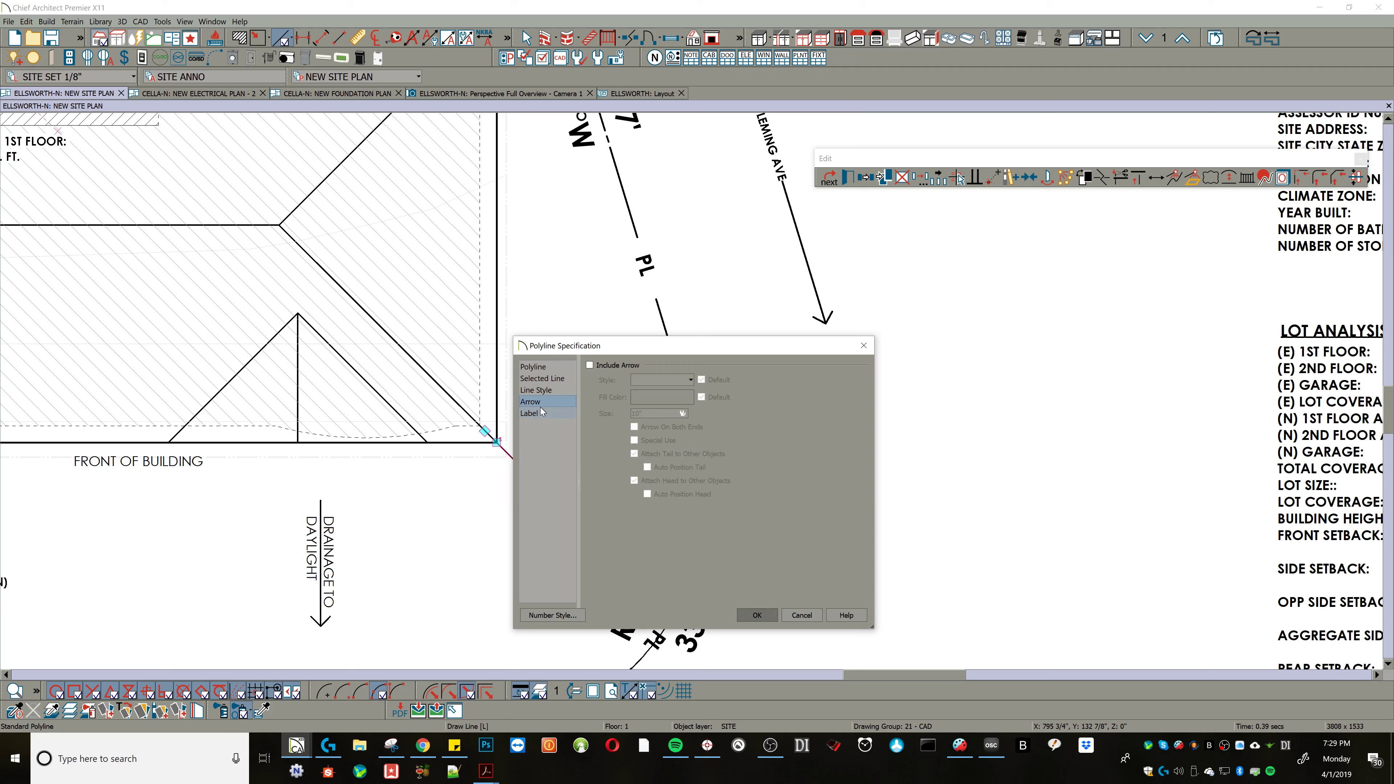
pyautogui.click(541, 413)
pyautogui.click(541, 402)
pyautogui.click(542, 412)
pyautogui.click(543, 402)
pyautogui.click(590, 365)
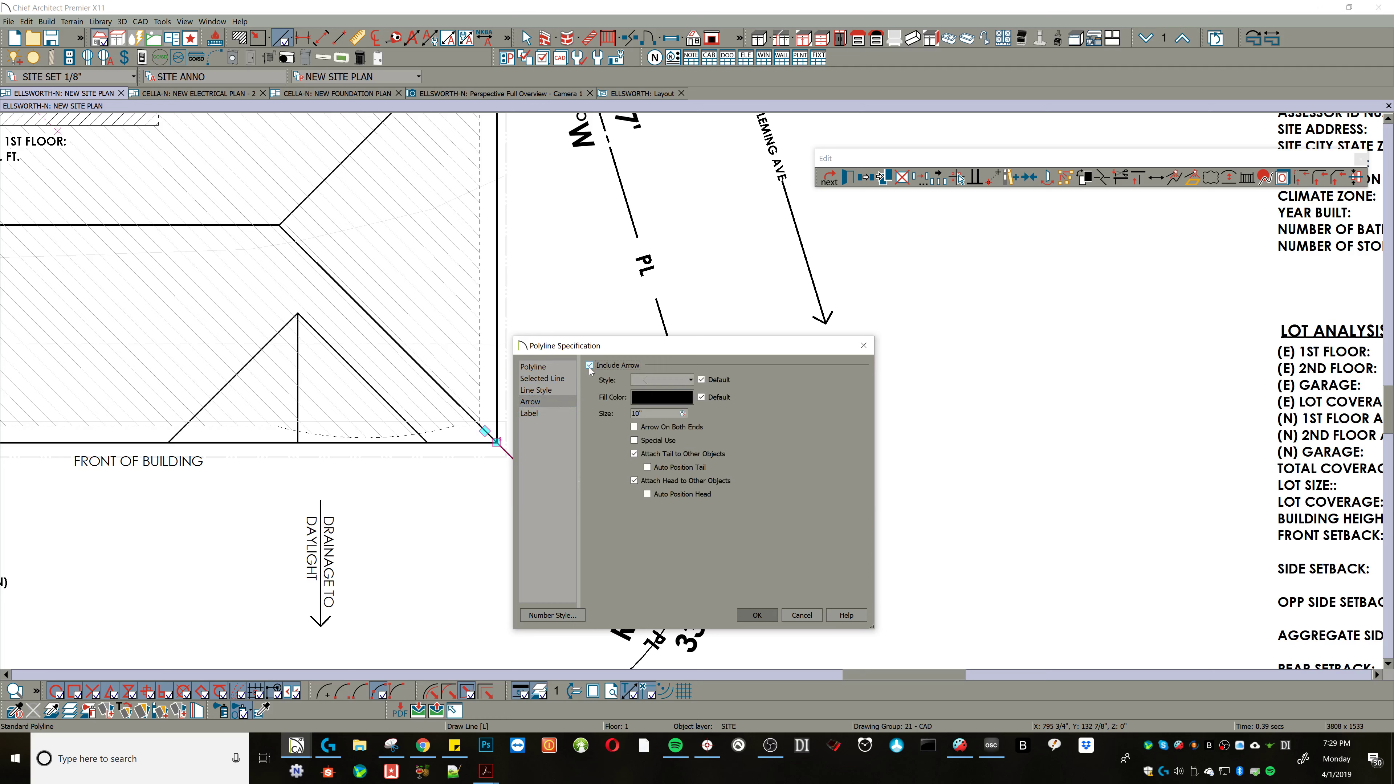
pyautogui.click(686, 428)
pyautogui.click(553, 415)
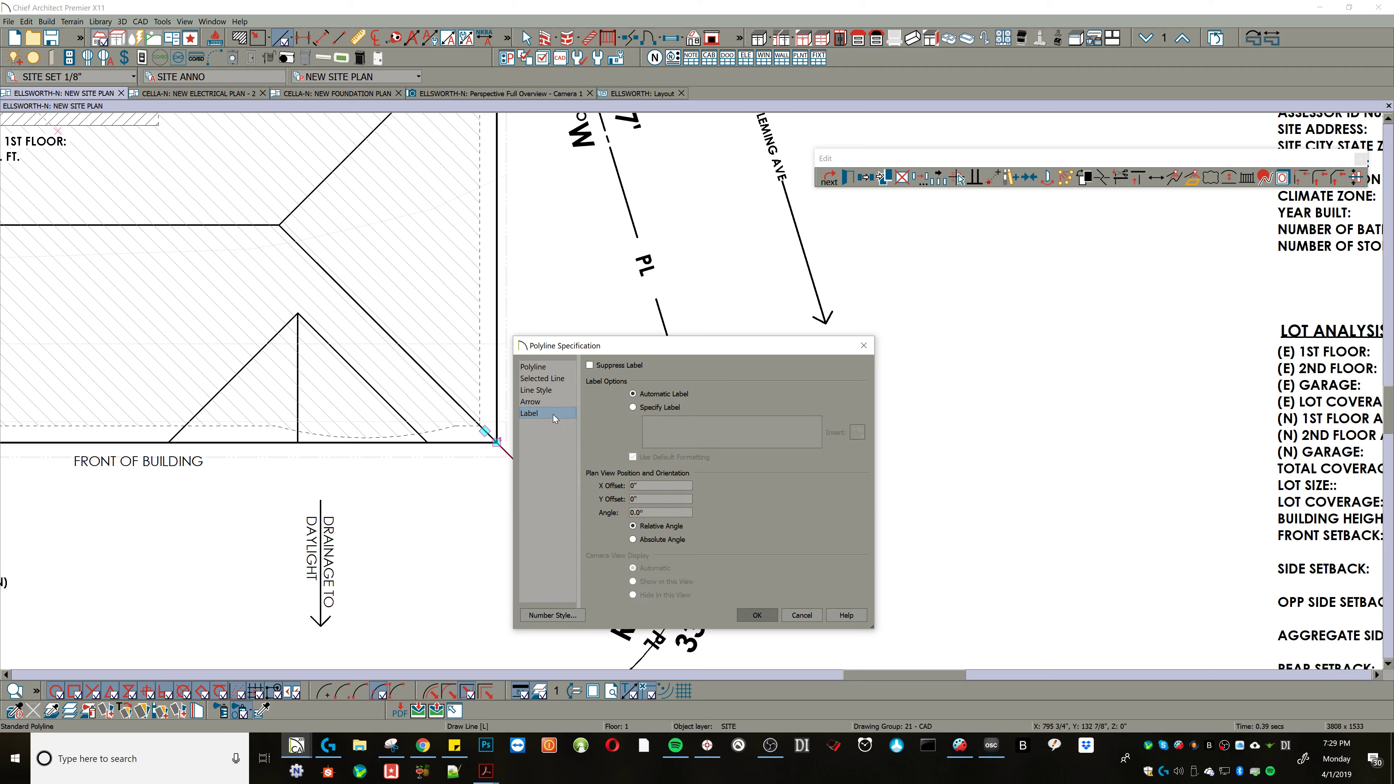
pyautogui.click(757, 616)
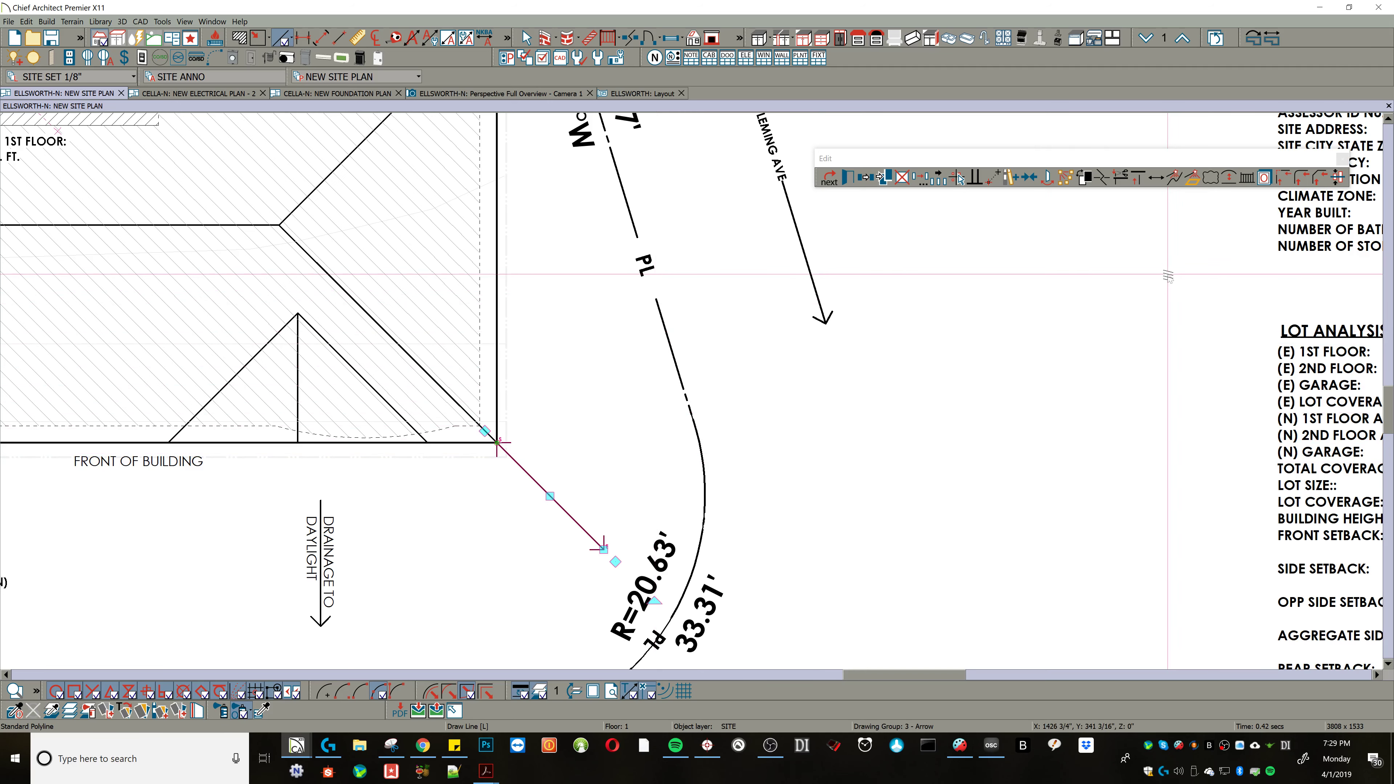
pyautogui.hotkey('ctrl', 'shift', 'm')
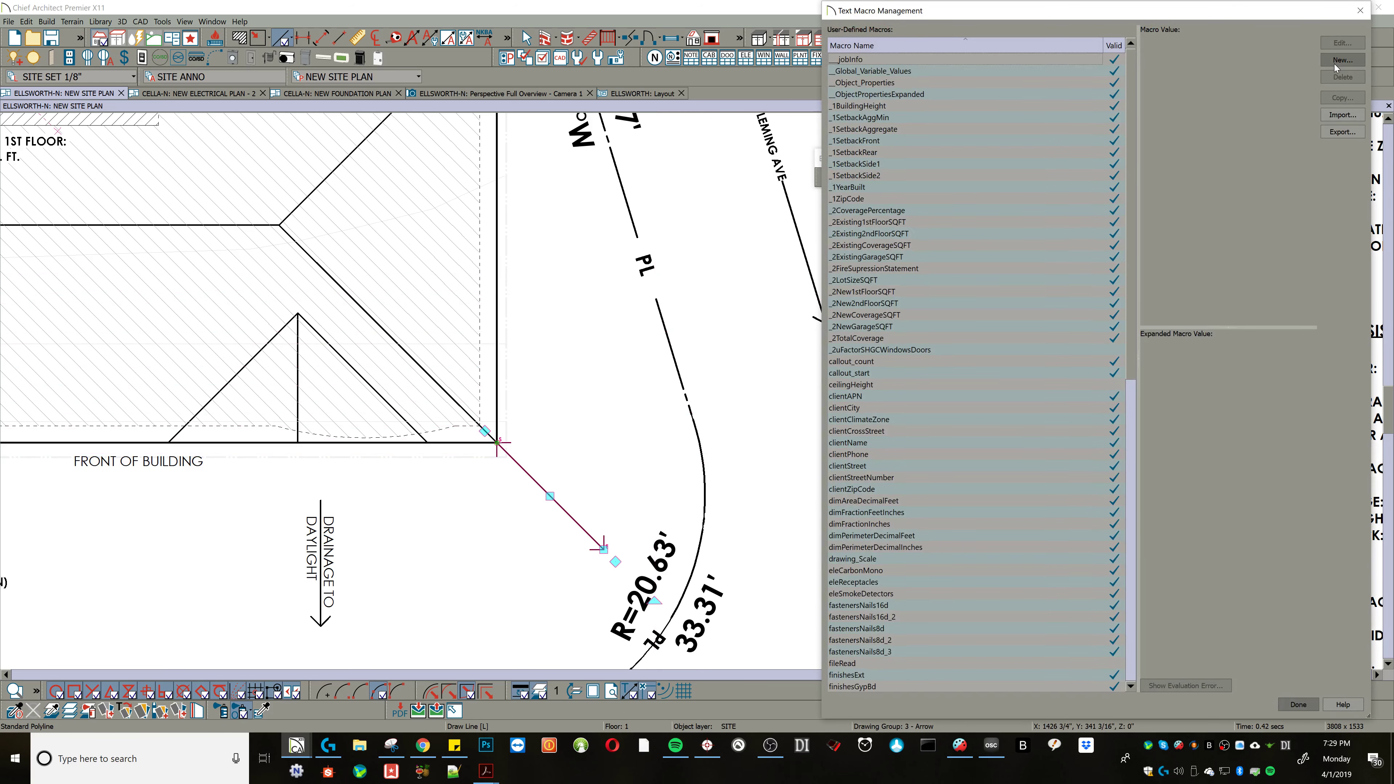
# Create a new macro named test with value $test=(perimeter/12).round(2) and #{$test}'
pyautogui.click(1343, 59)
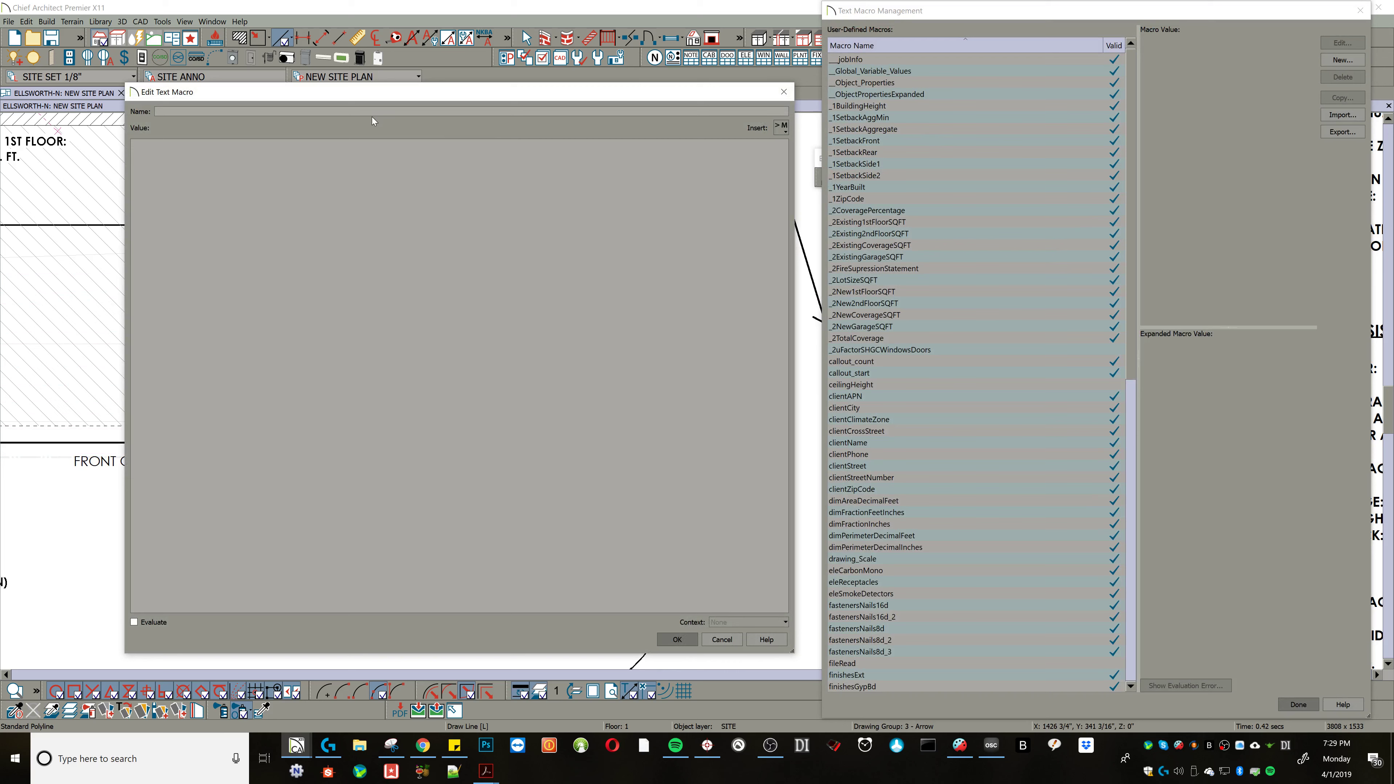
pyautogui.write('test')
pyautogui.write('perimeter/12)')
pyautogui.write('.round()')
pyautogui.write('#{}')
pyautogui.write('$')
pyautogui.write('test')
# Make the test macro evaluate as an expression in the Owner Object context
pyautogui.click(150, 626)
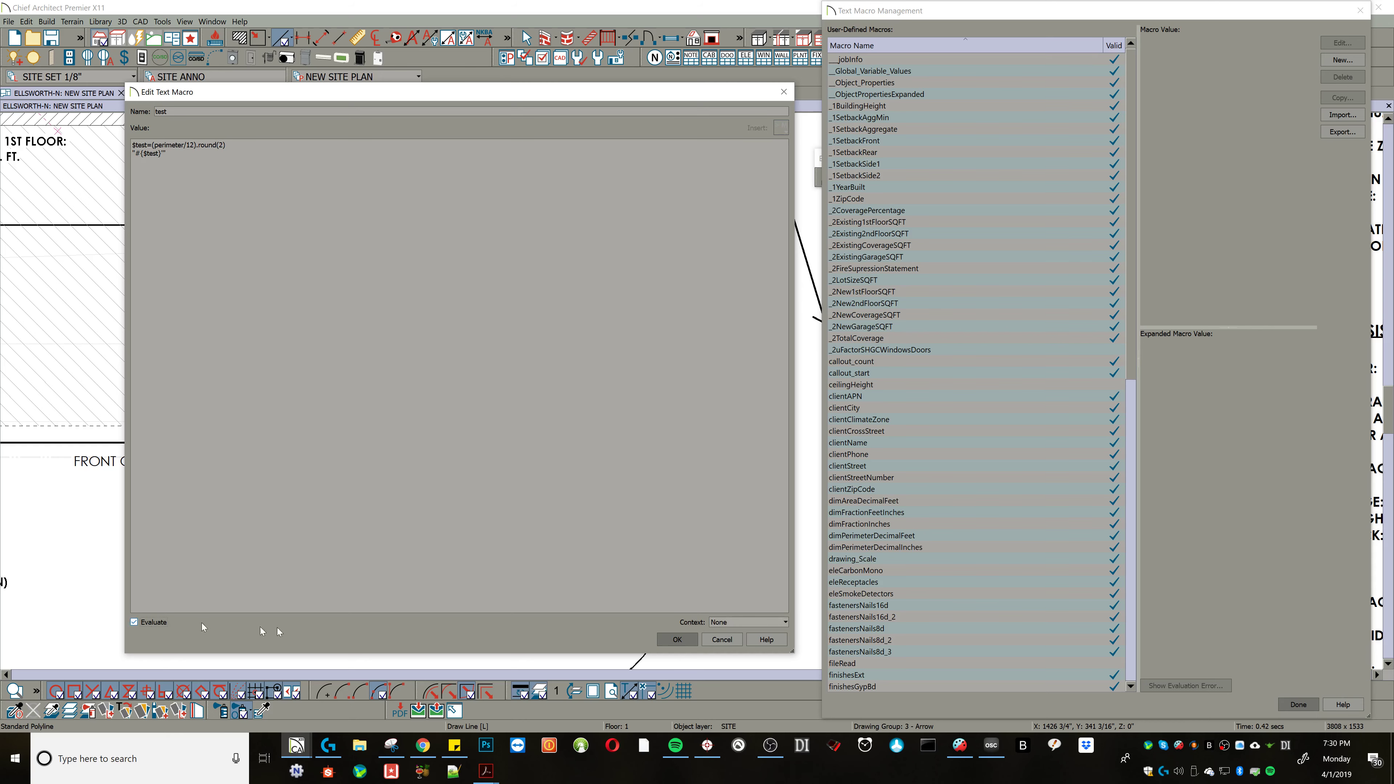
pyautogui.click(723, 621)
pyautogui.click(742, 646)
# Save the test macro, then switch the arrowed polyline's label to a custom specified label
pyautogui.click(707, 640)
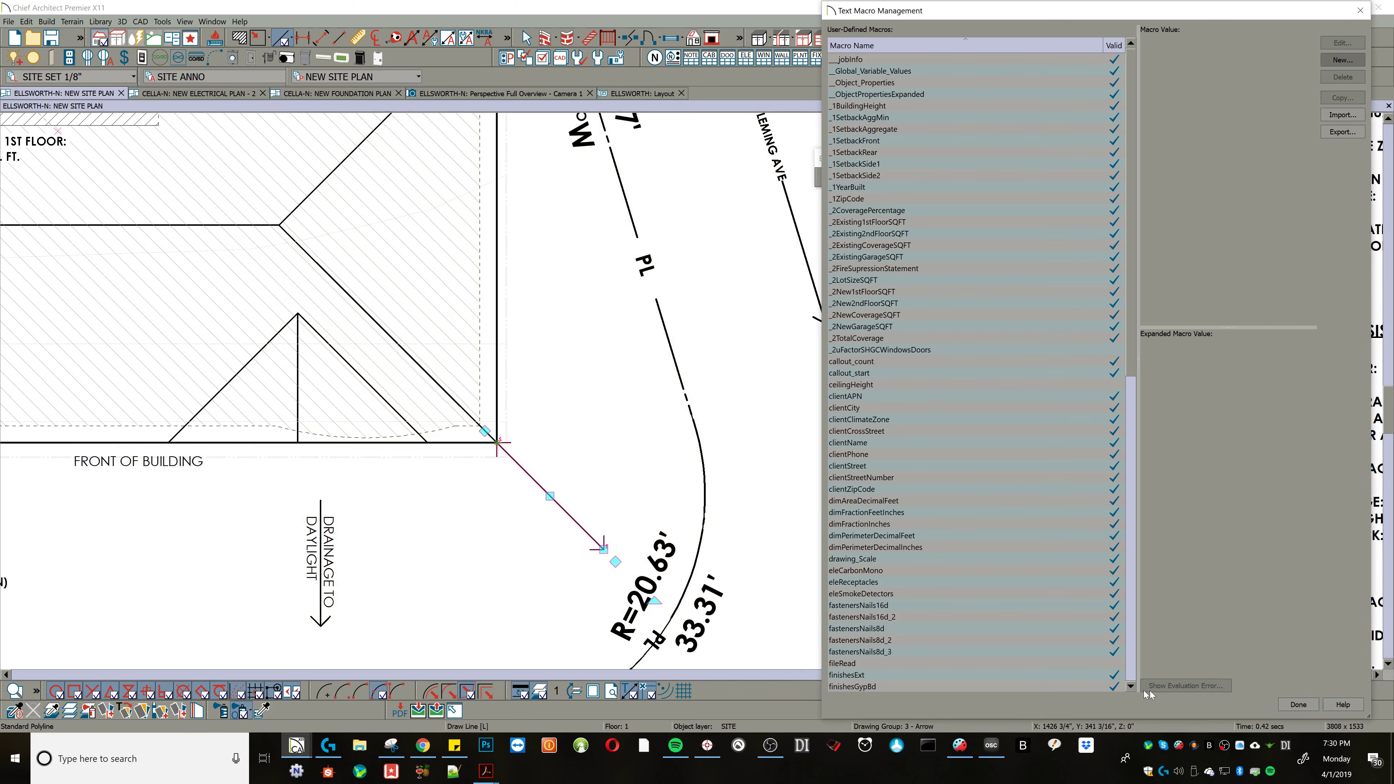
pyautogui.click(1298, 705)
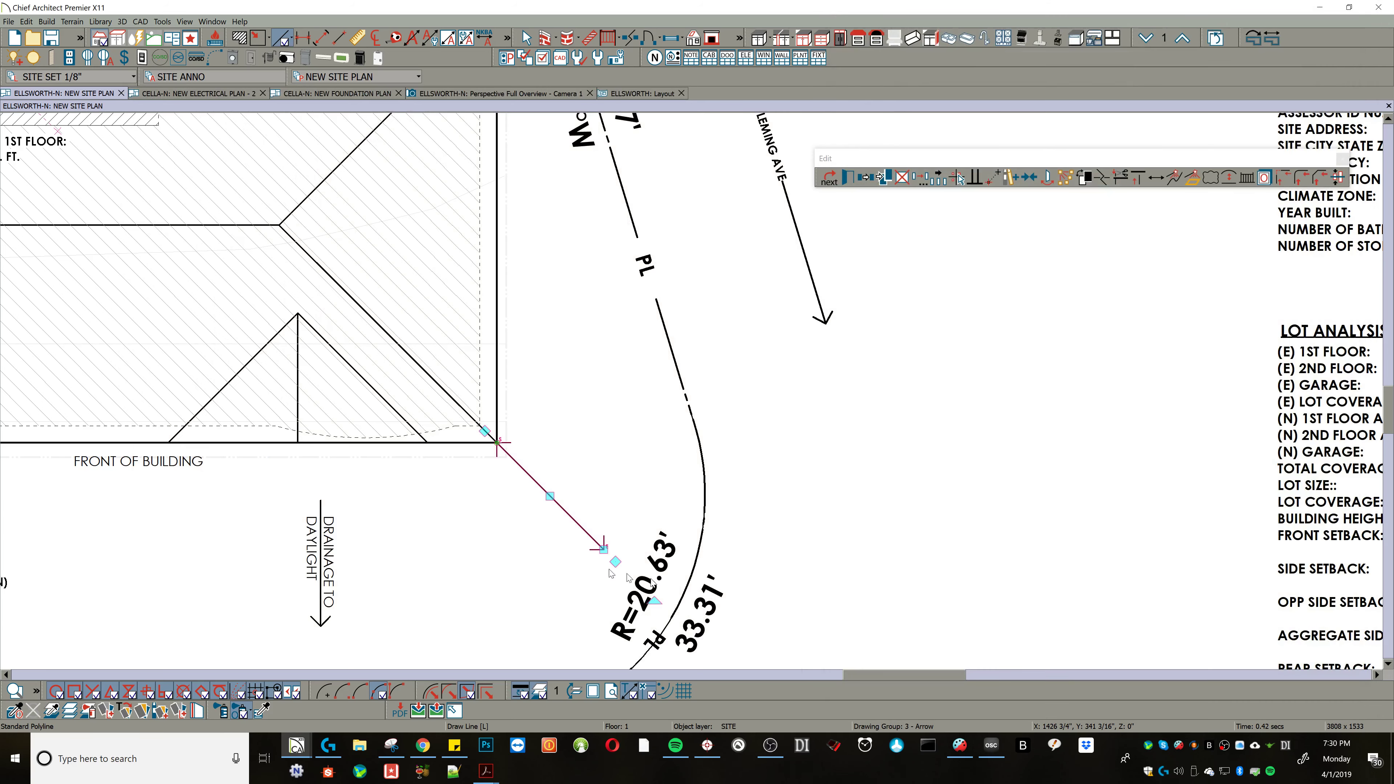
pyautogui.doubleClick(584, 530)
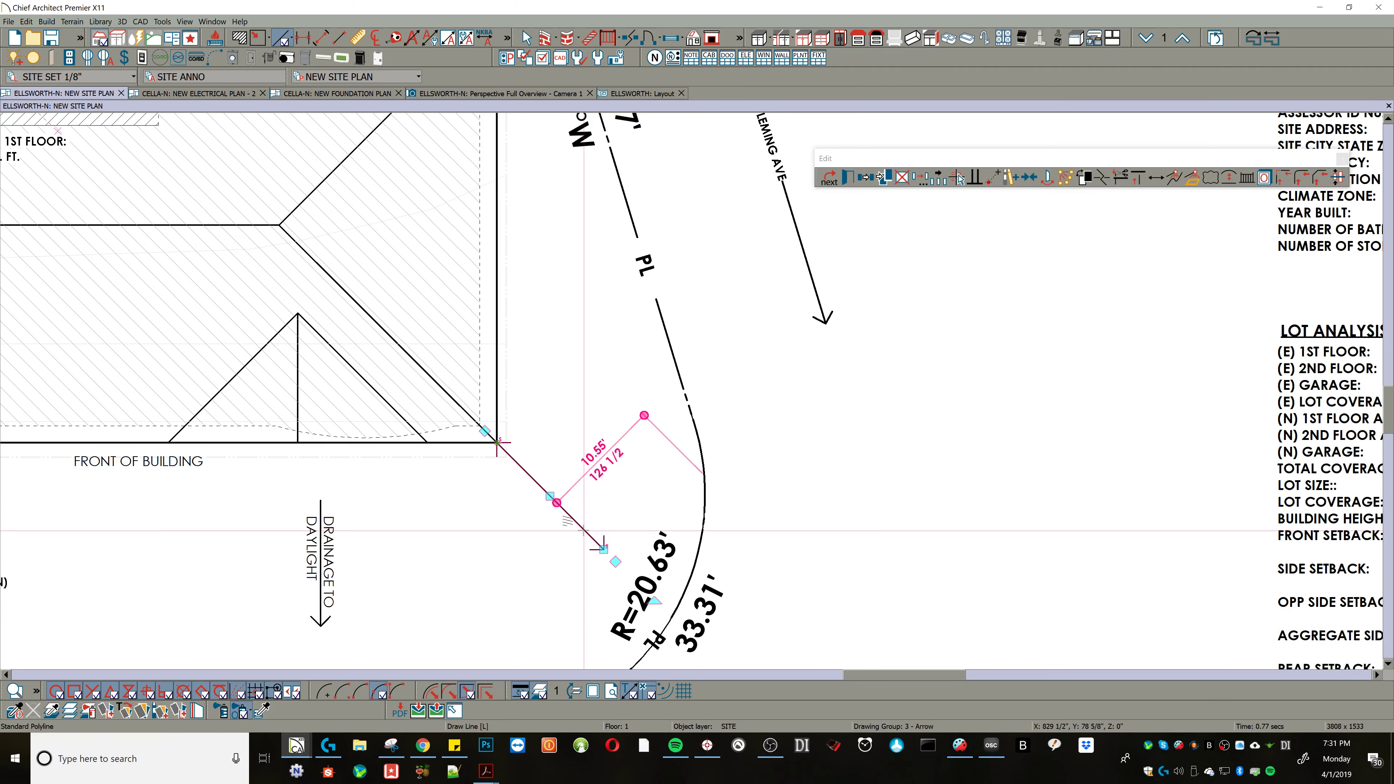
pyautogui.click(532, 412)
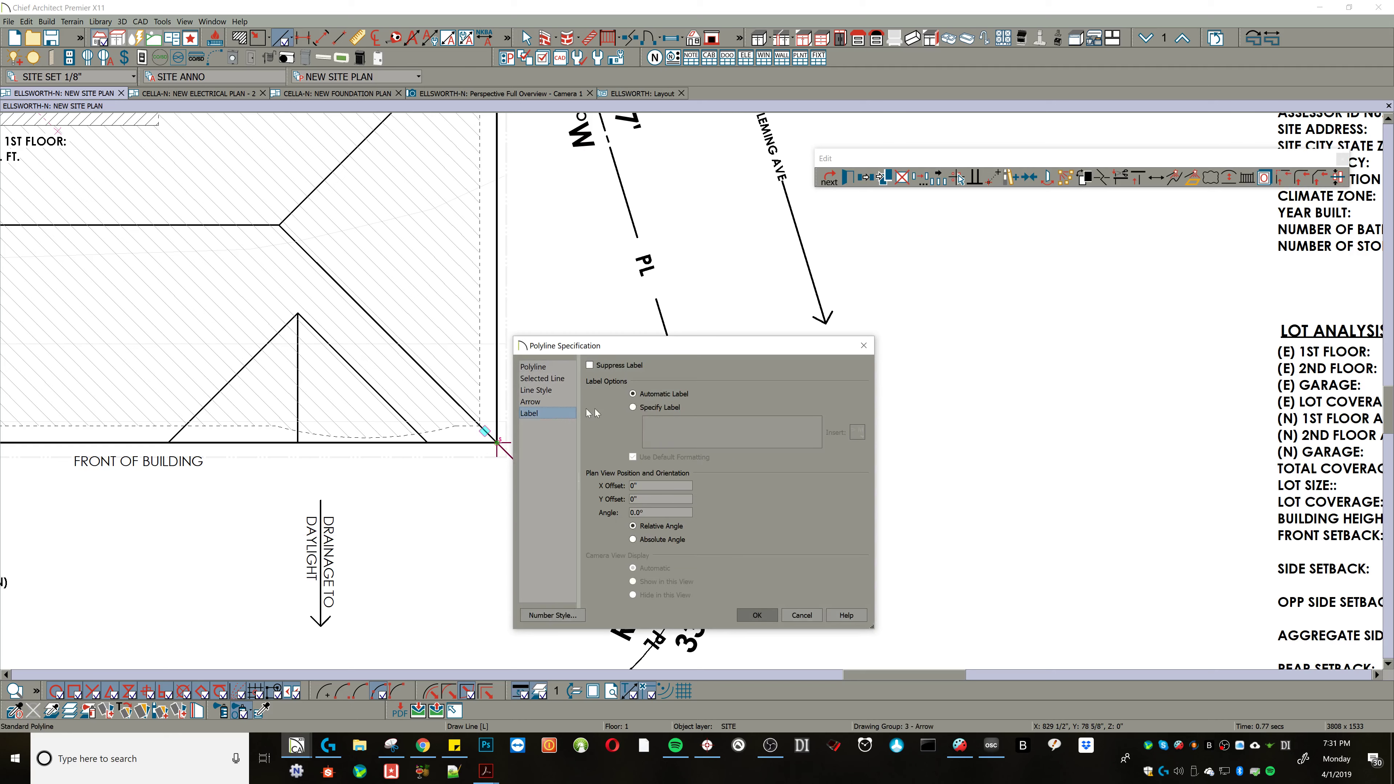
pyautogui.click(677, 407)
# Insert the test macro as the polyline's label and move its start point so it reads 21.07'
pyautogui.click(858, 431)
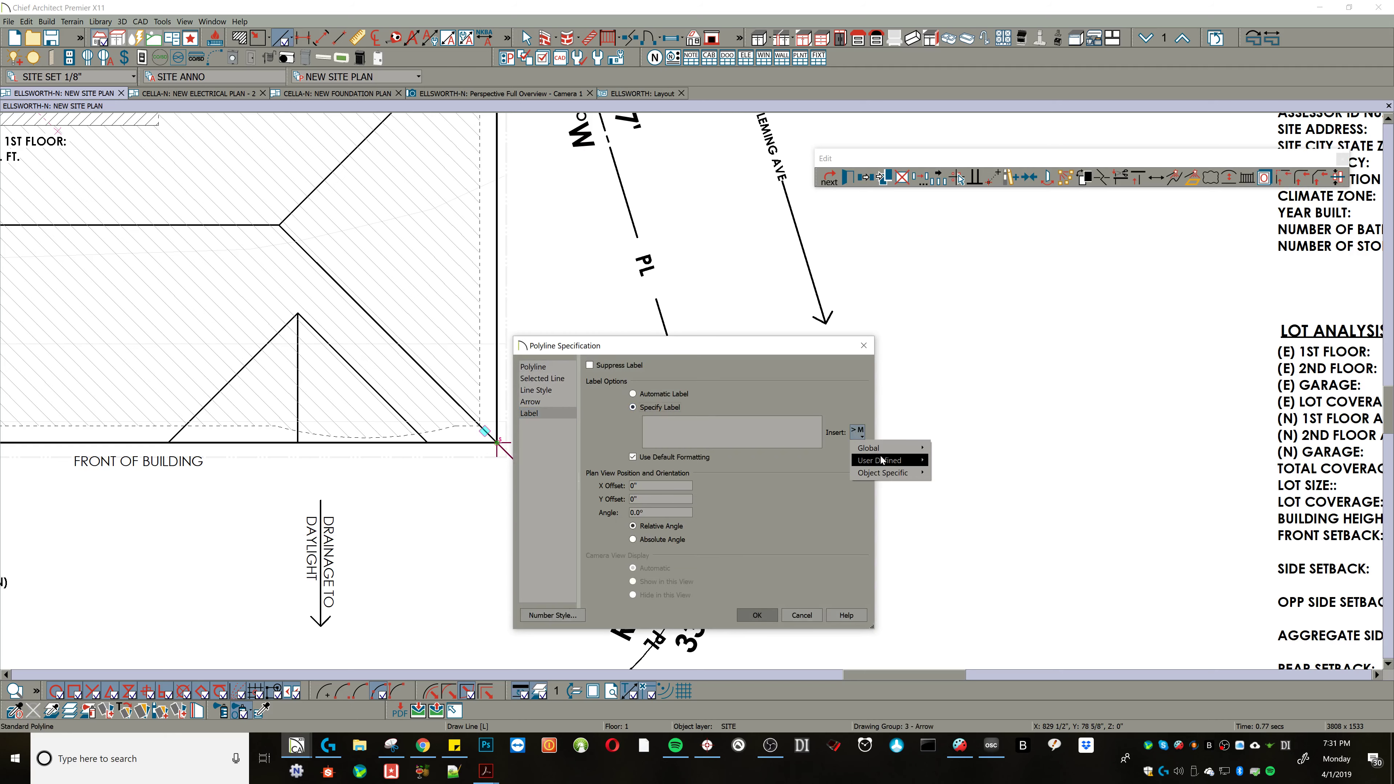
pyautogui.moveTo(882, 462)
pyautogui.scroll(-10, 982, 604)
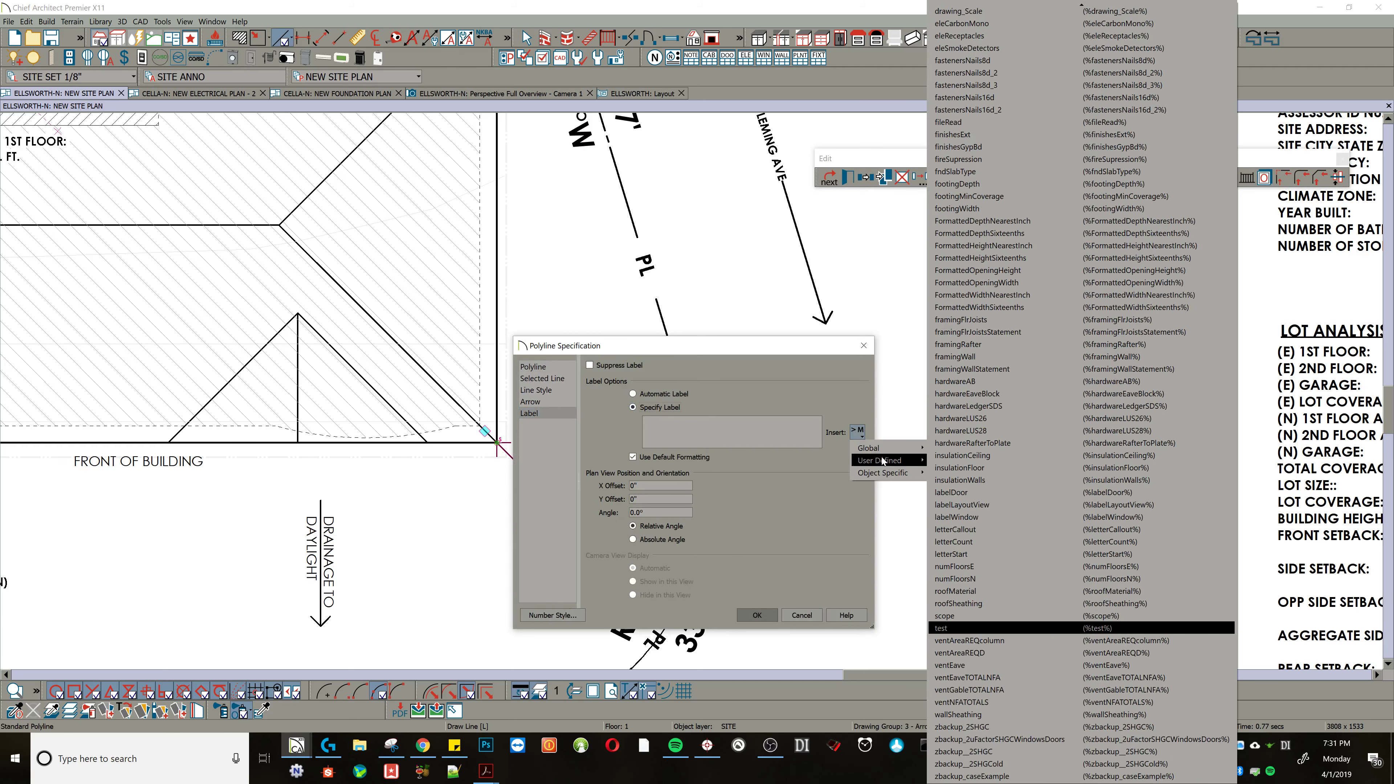
pyautogui.click(985, 628)
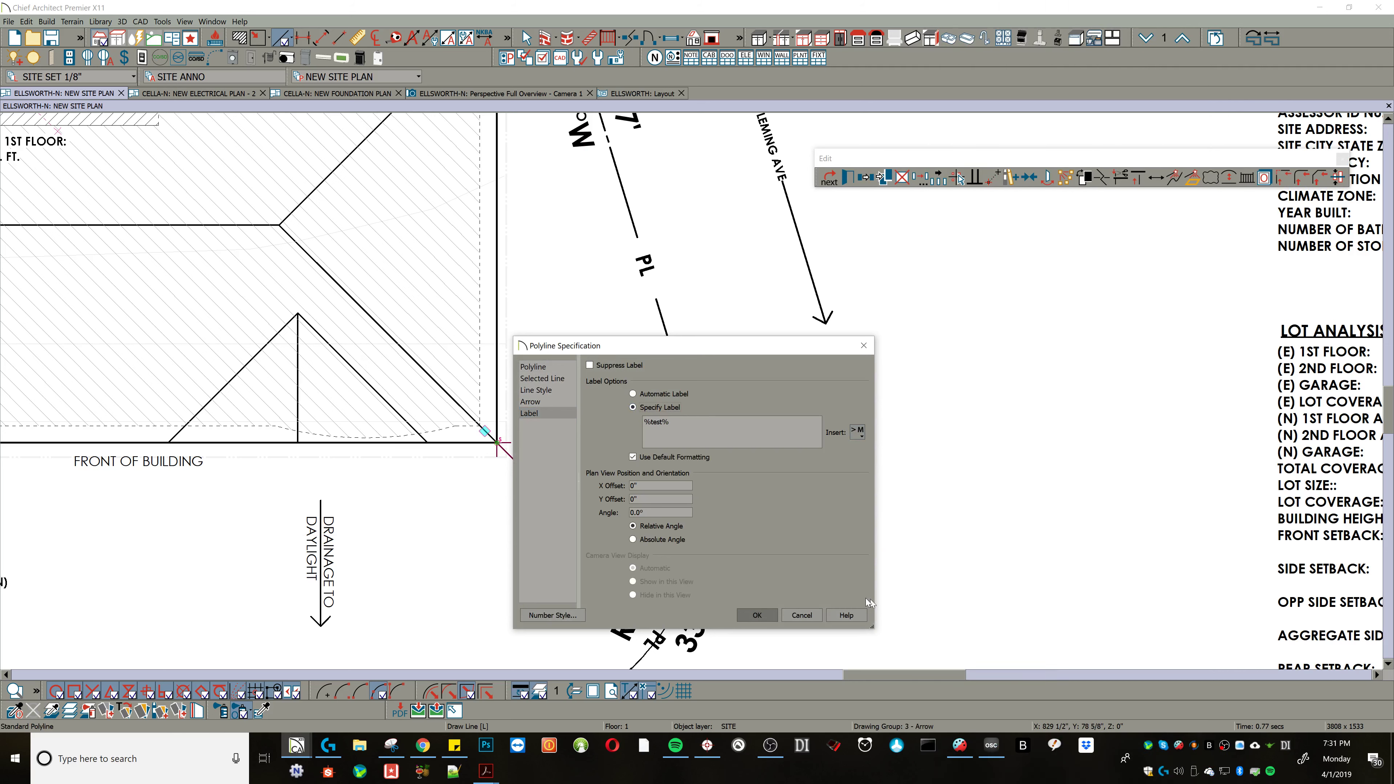
pyautogui.click(757, 616)
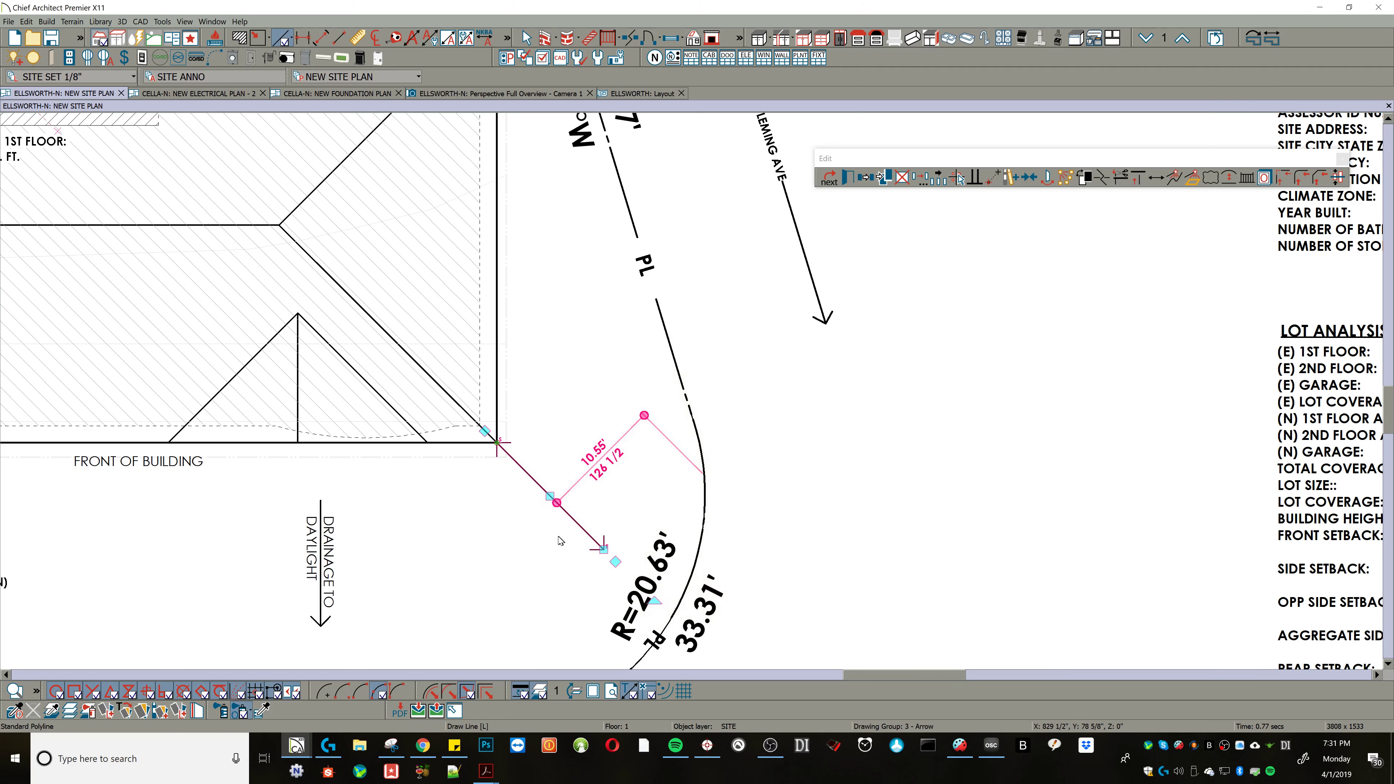
pyautogui.moveTo(555, 537); pyautogui.dragTo(667, 616)
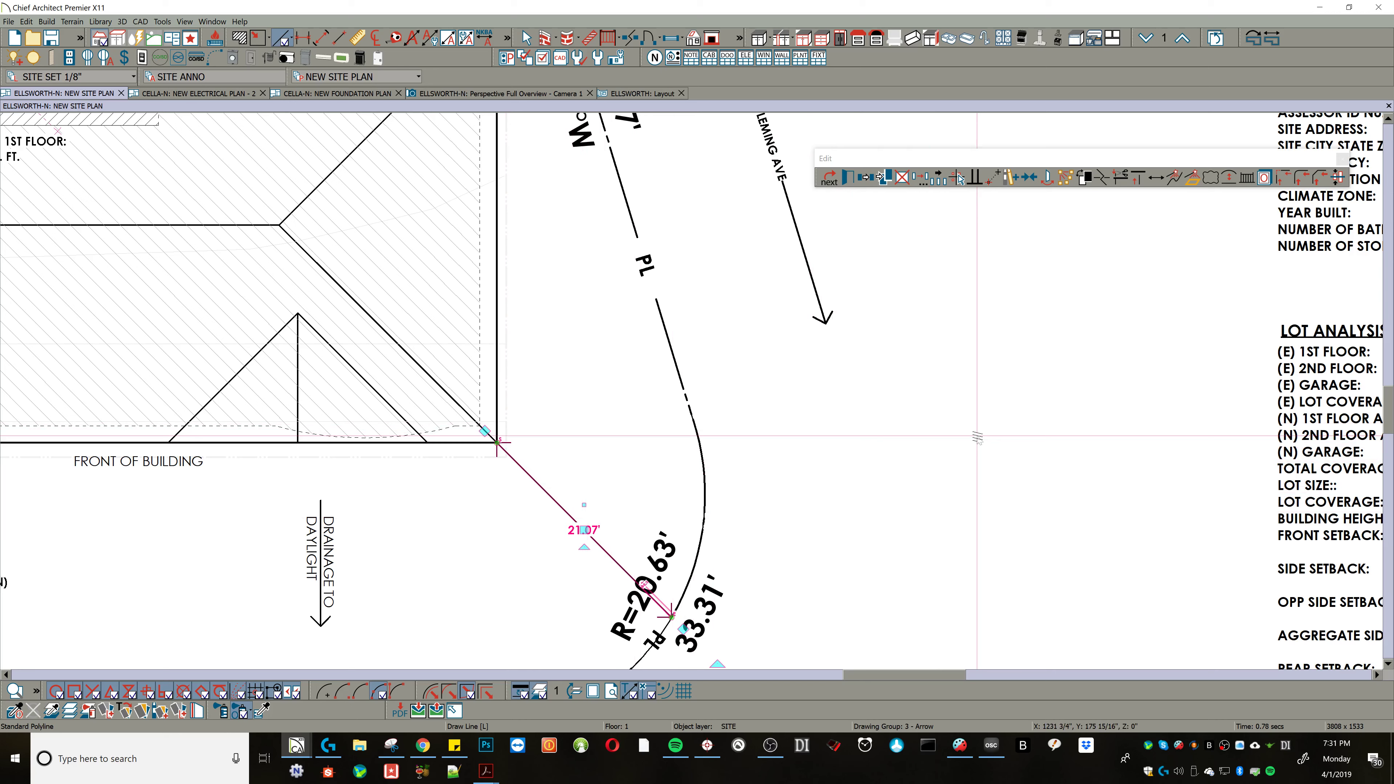
# Append 'rescue $test' to the test macro's value in Text Macro Management
pyautogui.hotkey('ctrl', 'm')
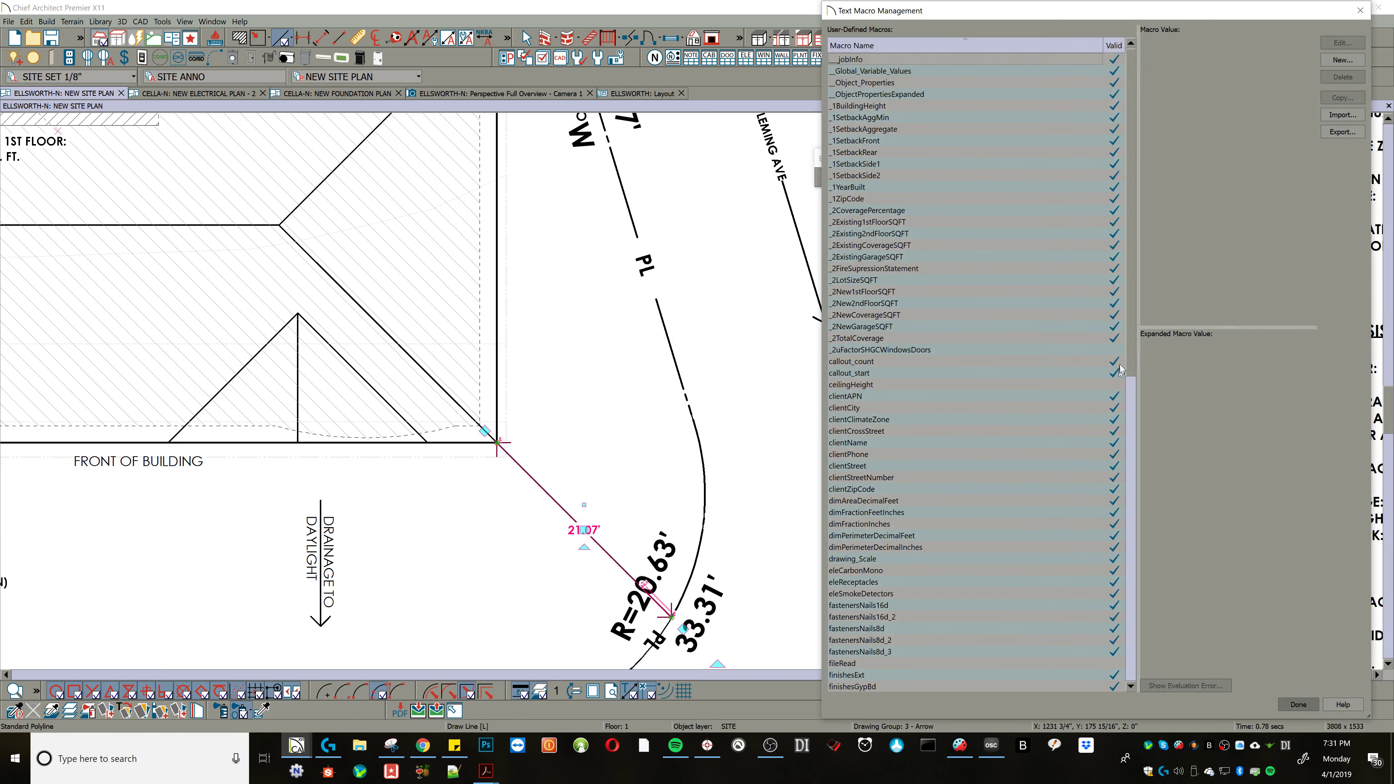
pyautogui.moveTo(1131, 361); pyautogui.dragTo(1120, 655)
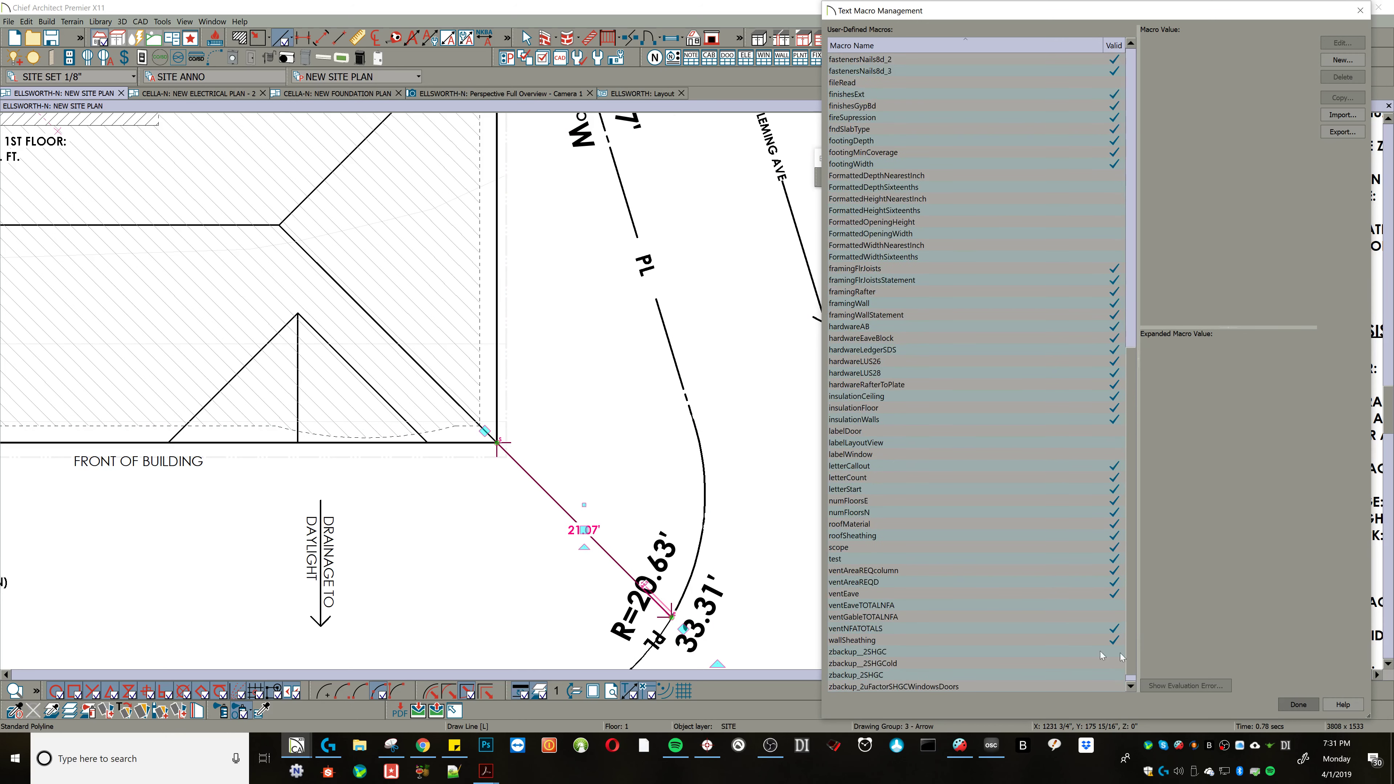
pyautogui.click(870, 559)
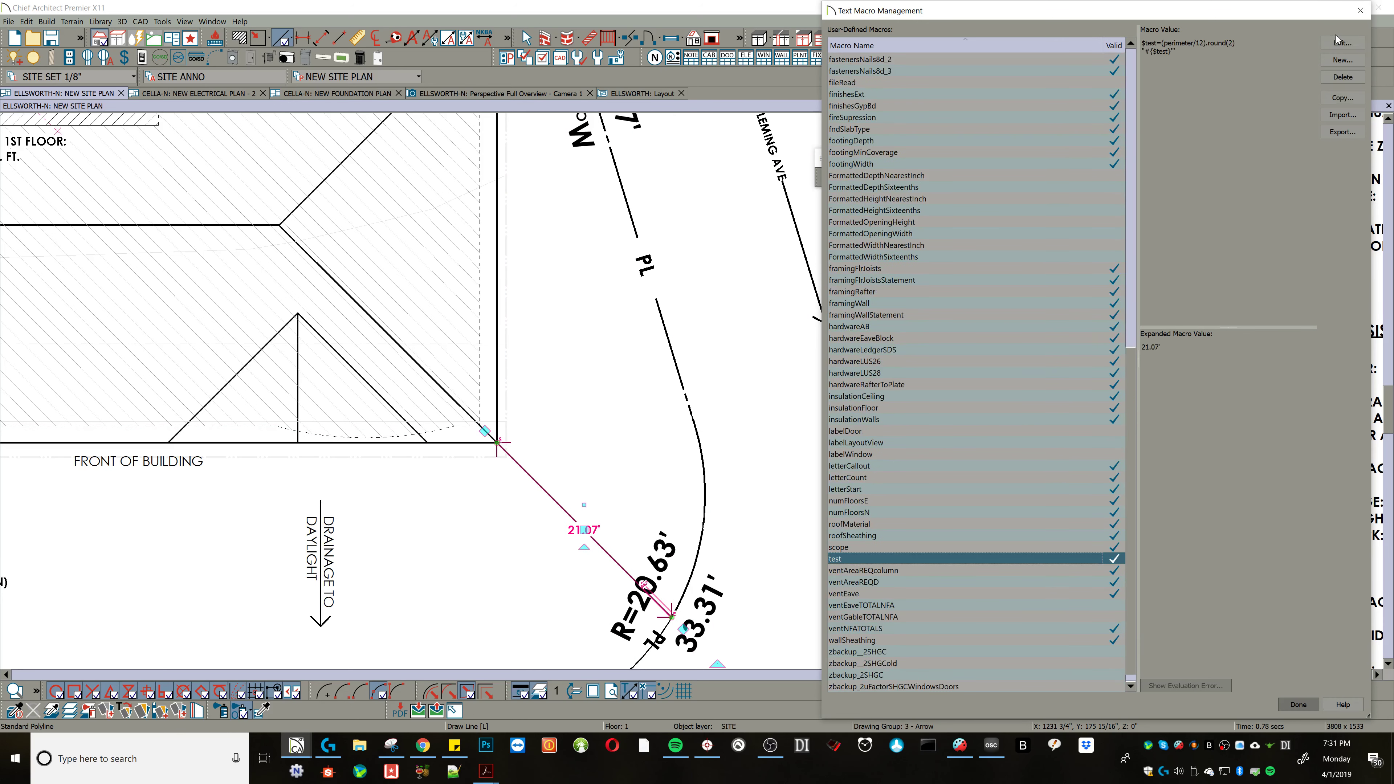
pyautogui.click(1342, 44)
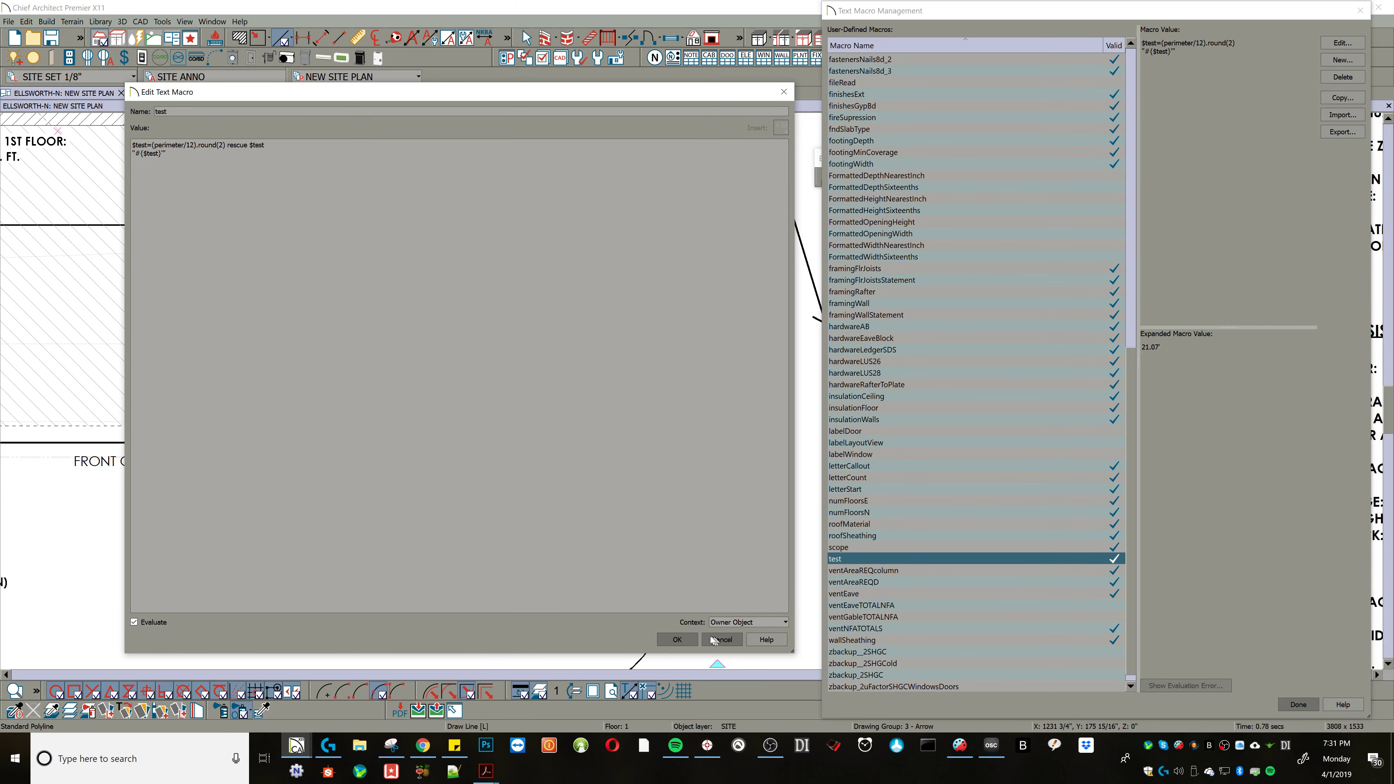
pyautogui.click(678, 640)
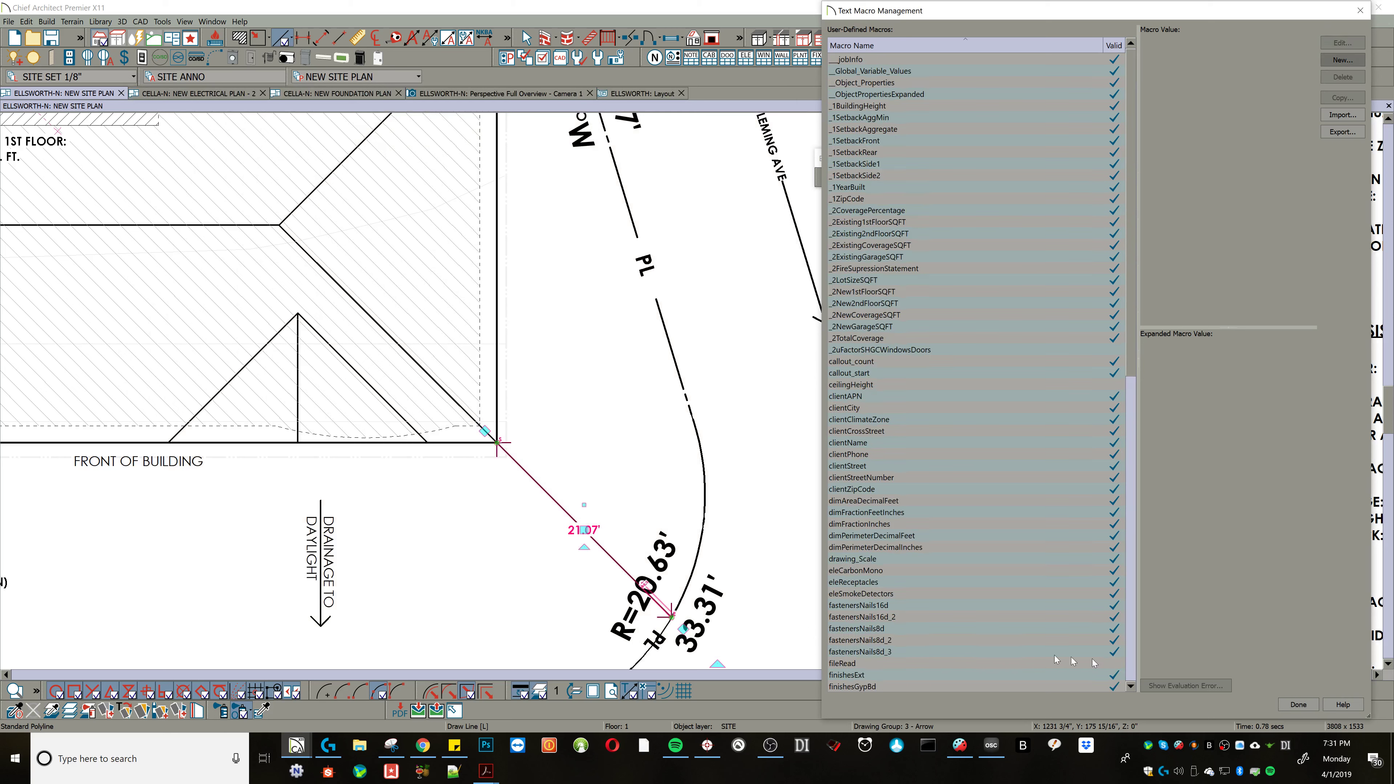
pyautogui.click(1295, 704)
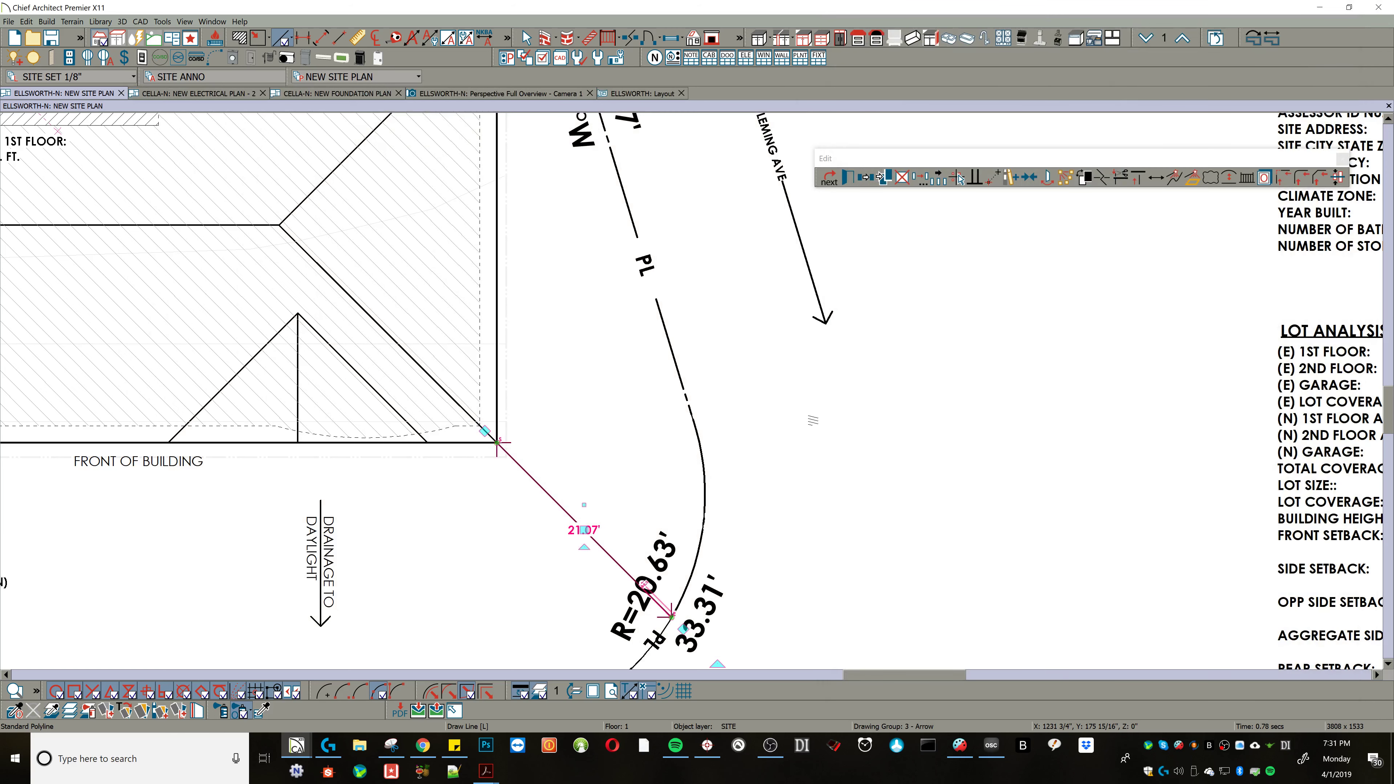
# Place a rich text box on the plan containing the User Defined test macro, showing 21.07'
pyautogui.scroll(-1, 888, 440)
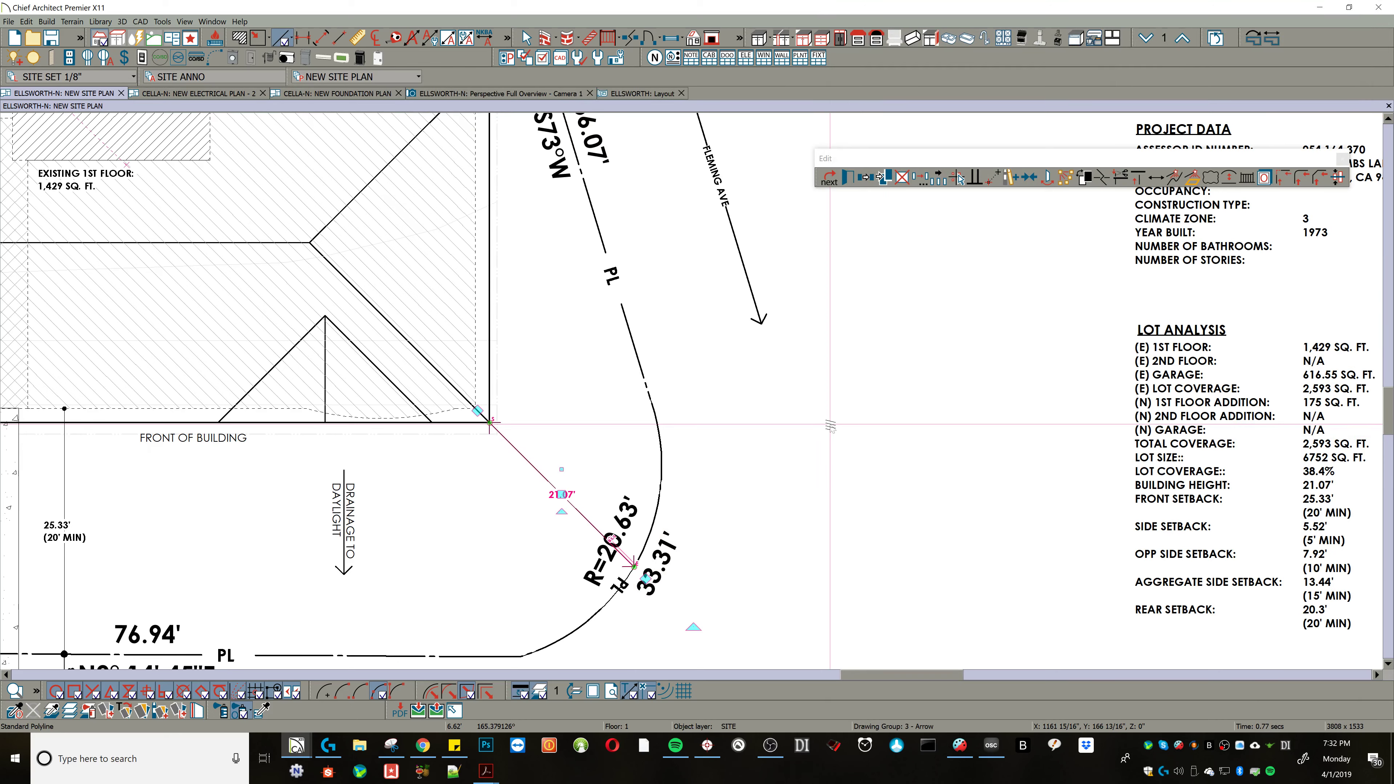
pyautogui.press('Escape')
pyautogui.click(884, 409)
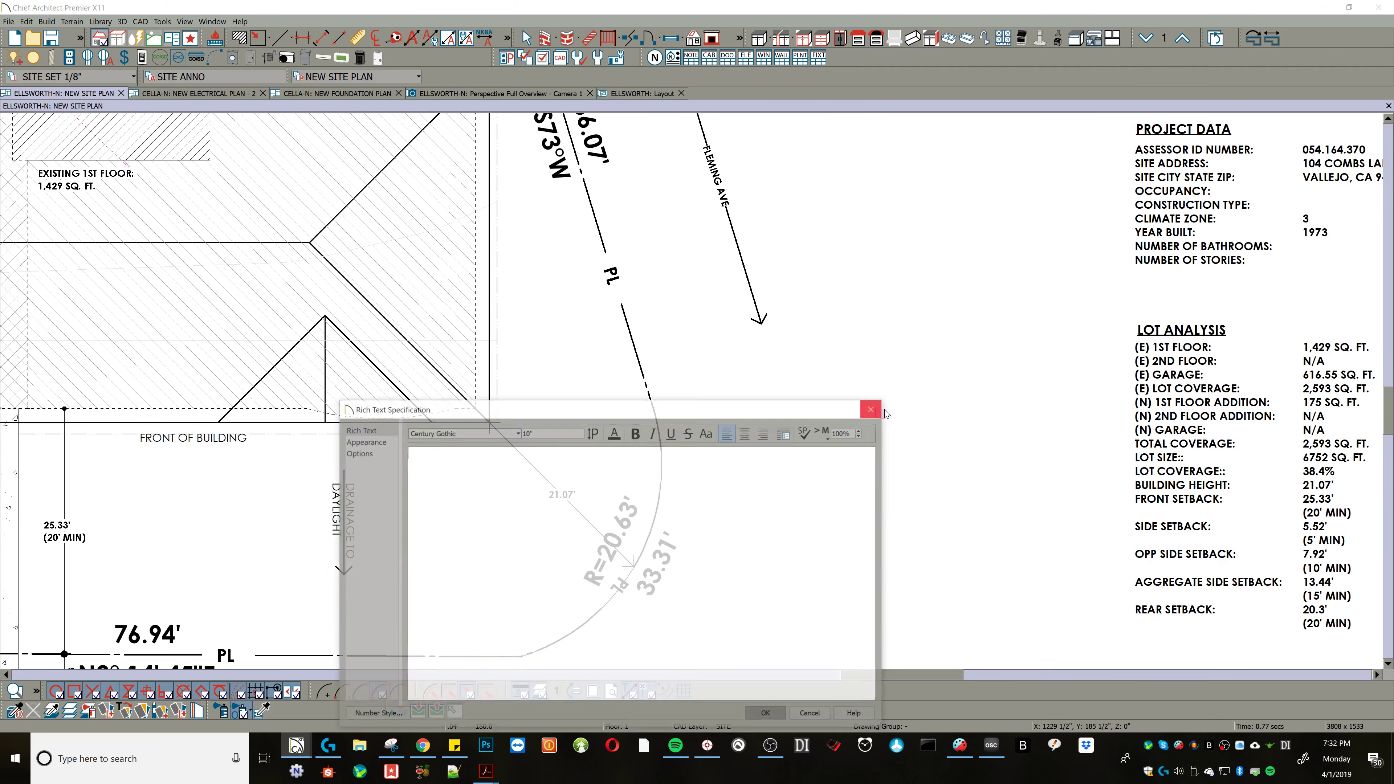
pyautogui.click(834, 431)
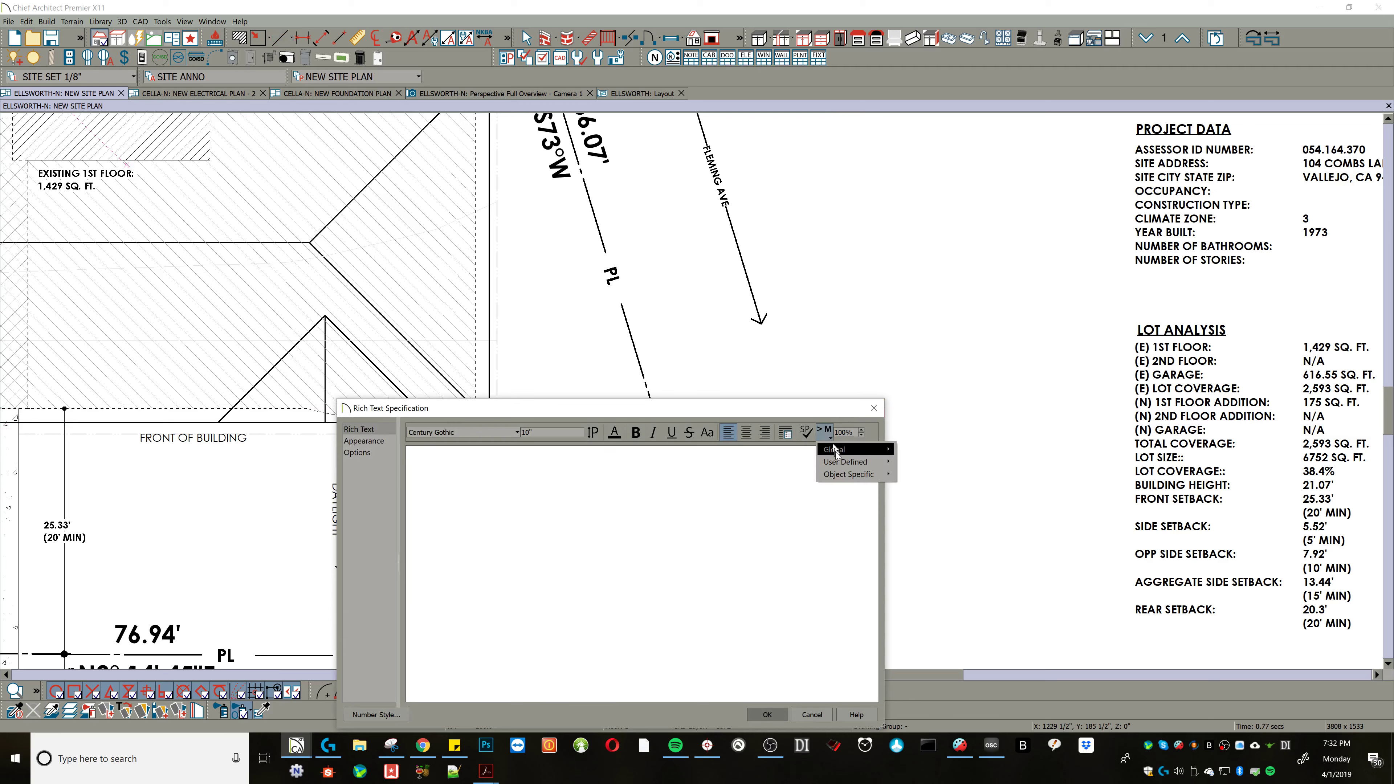
pyautogui.moveTo(844, 464)
pyautogui.press('t')
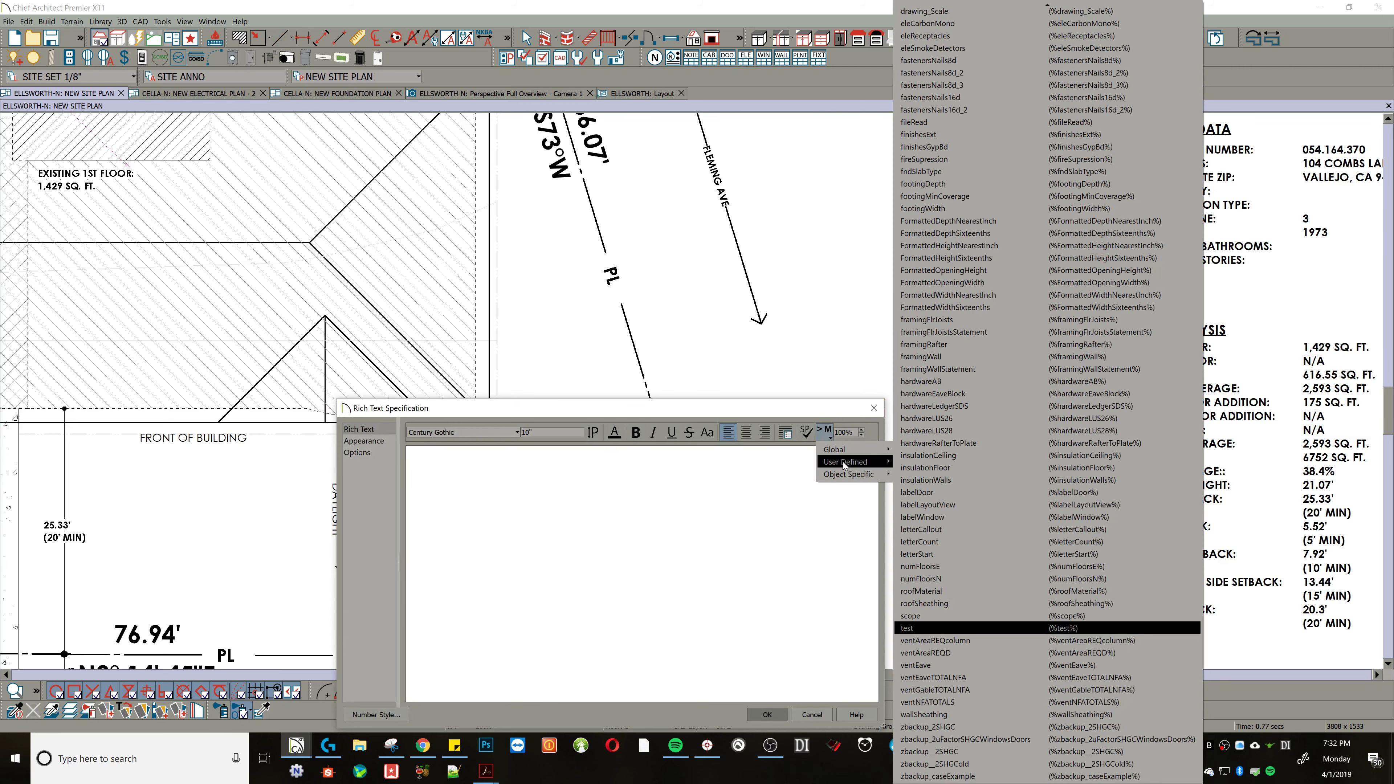
pyautogui.click(961, 628)
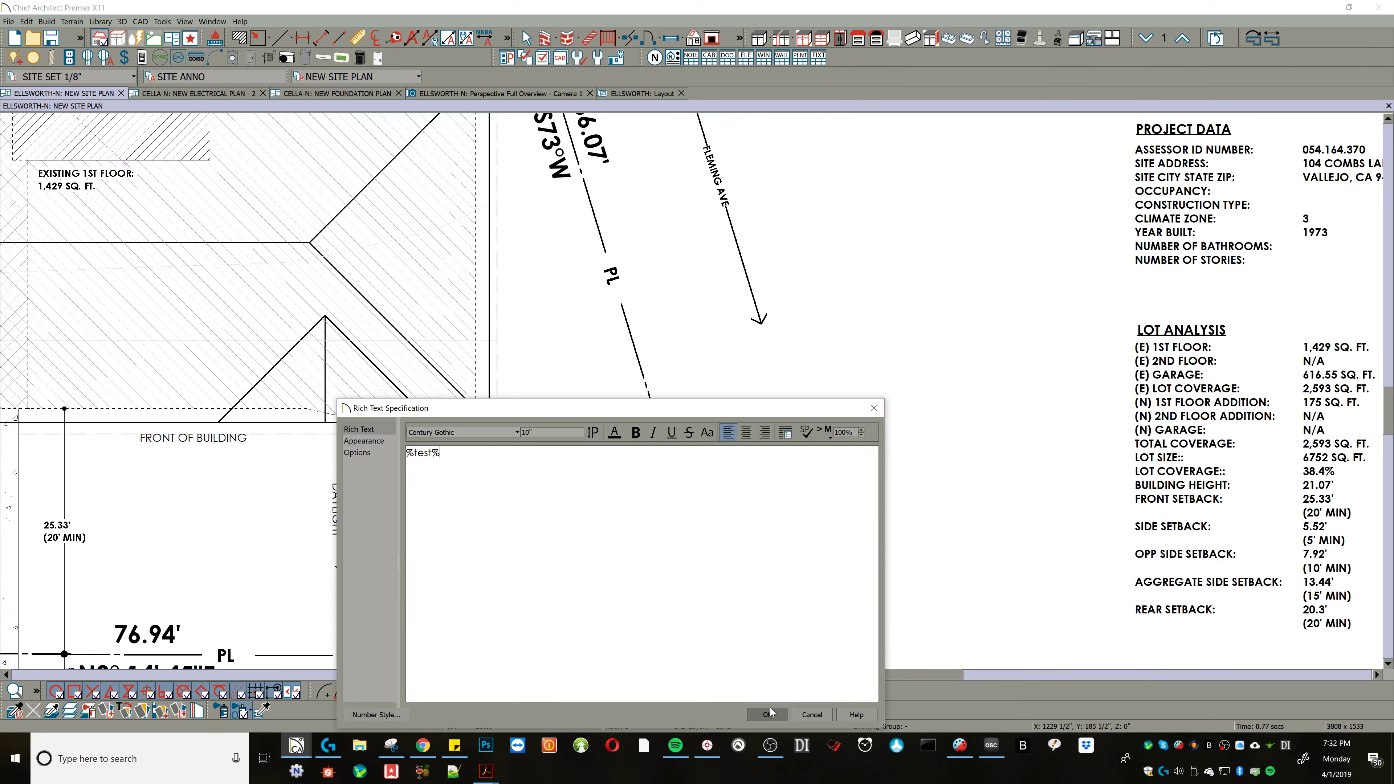
pyautogui.click(771, 721)
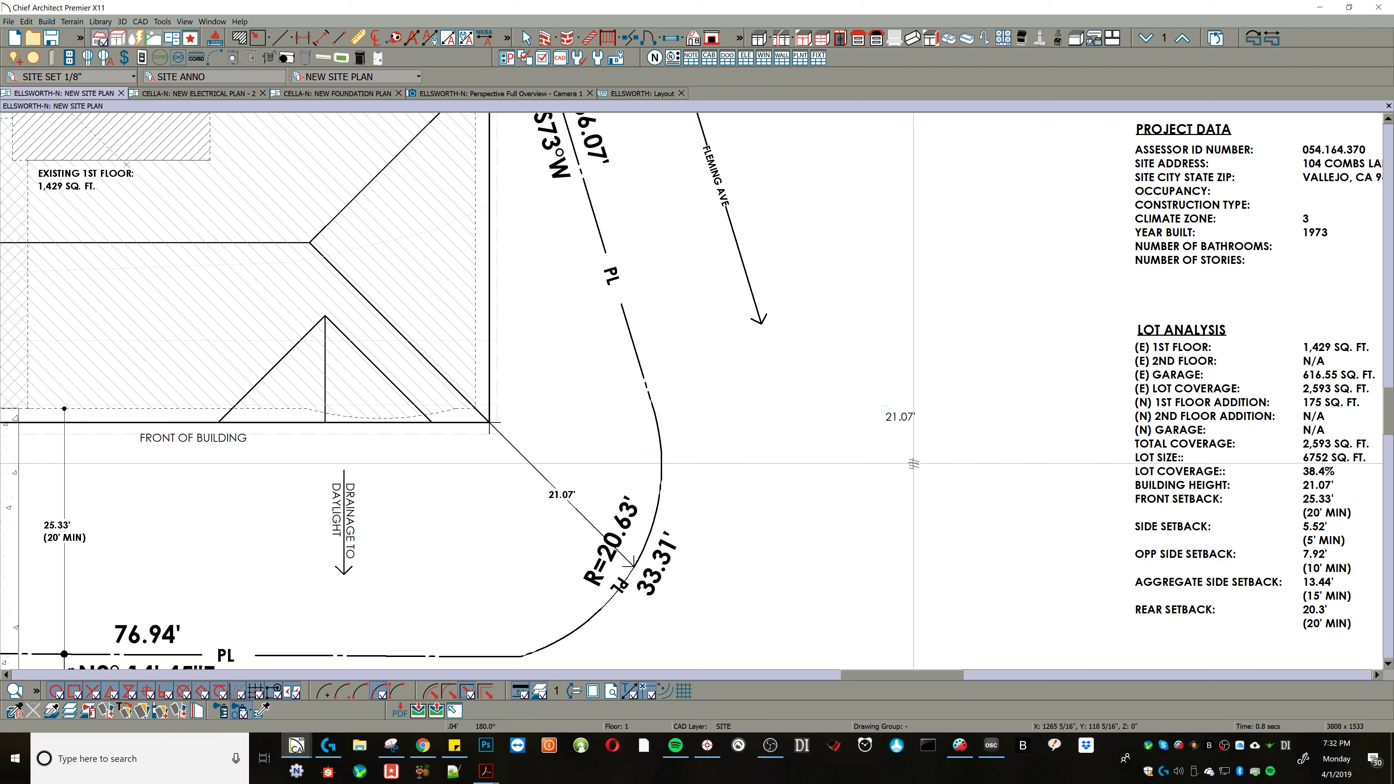
# Drag the arrowed polyline's end handle until its label and the text box read 15.42', then deselect
pyautogui.scroll(2, 911, 423)
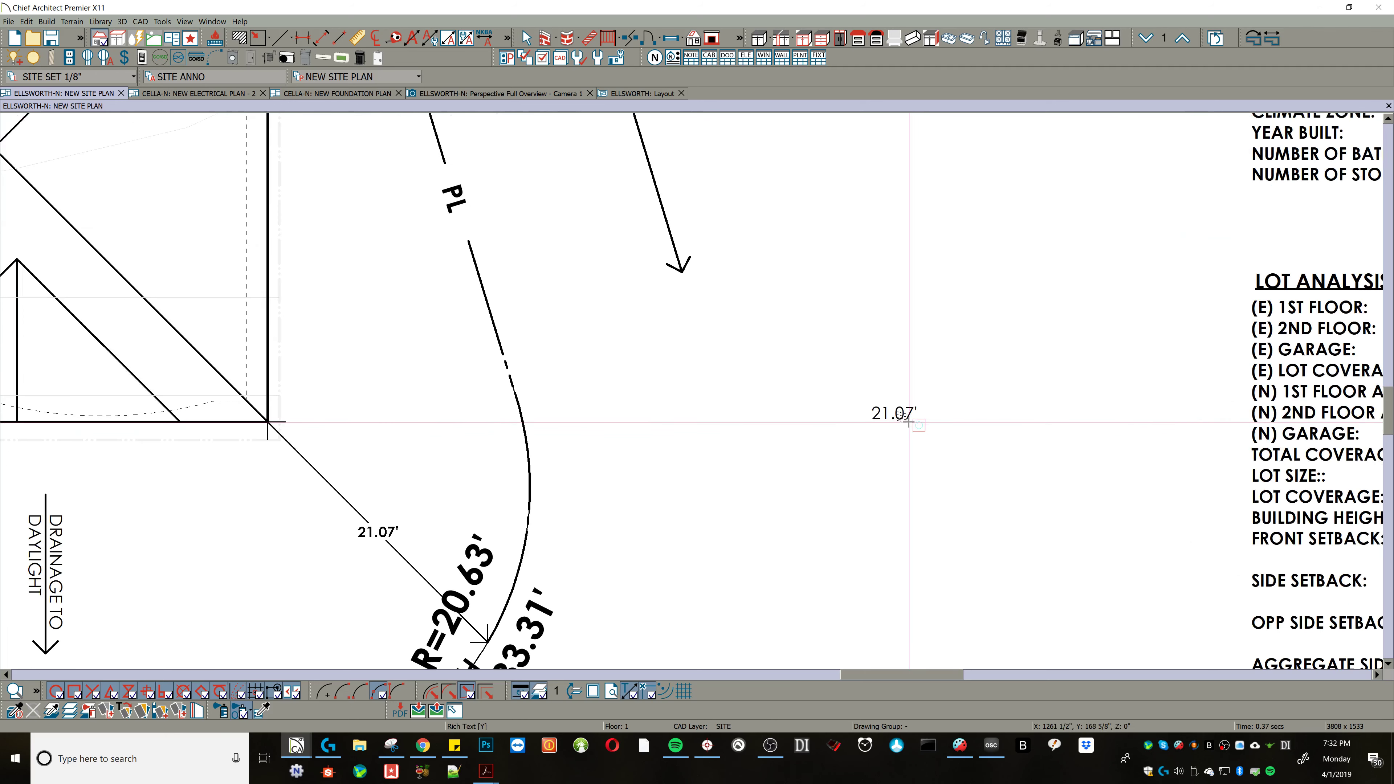
pyautogui.press('space')
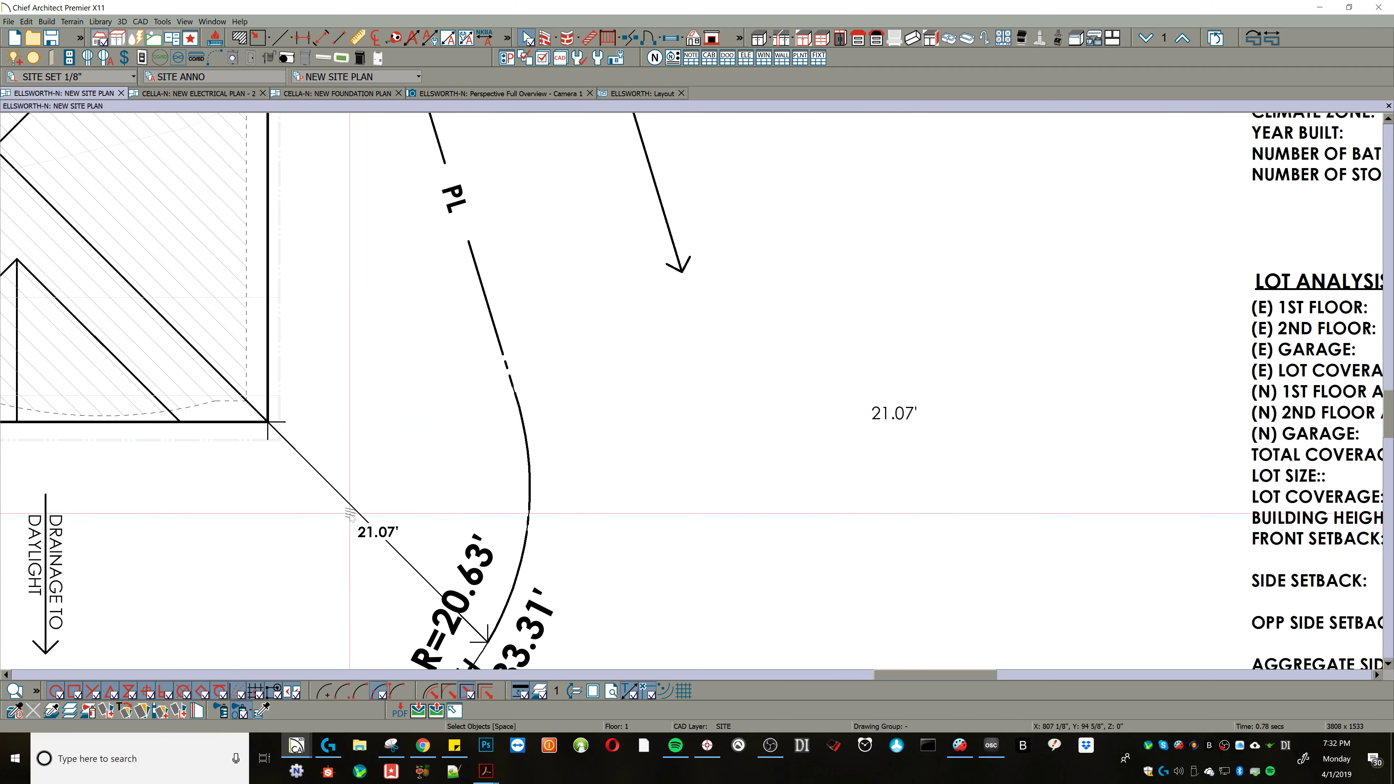
pyautogui.click(354, 508)
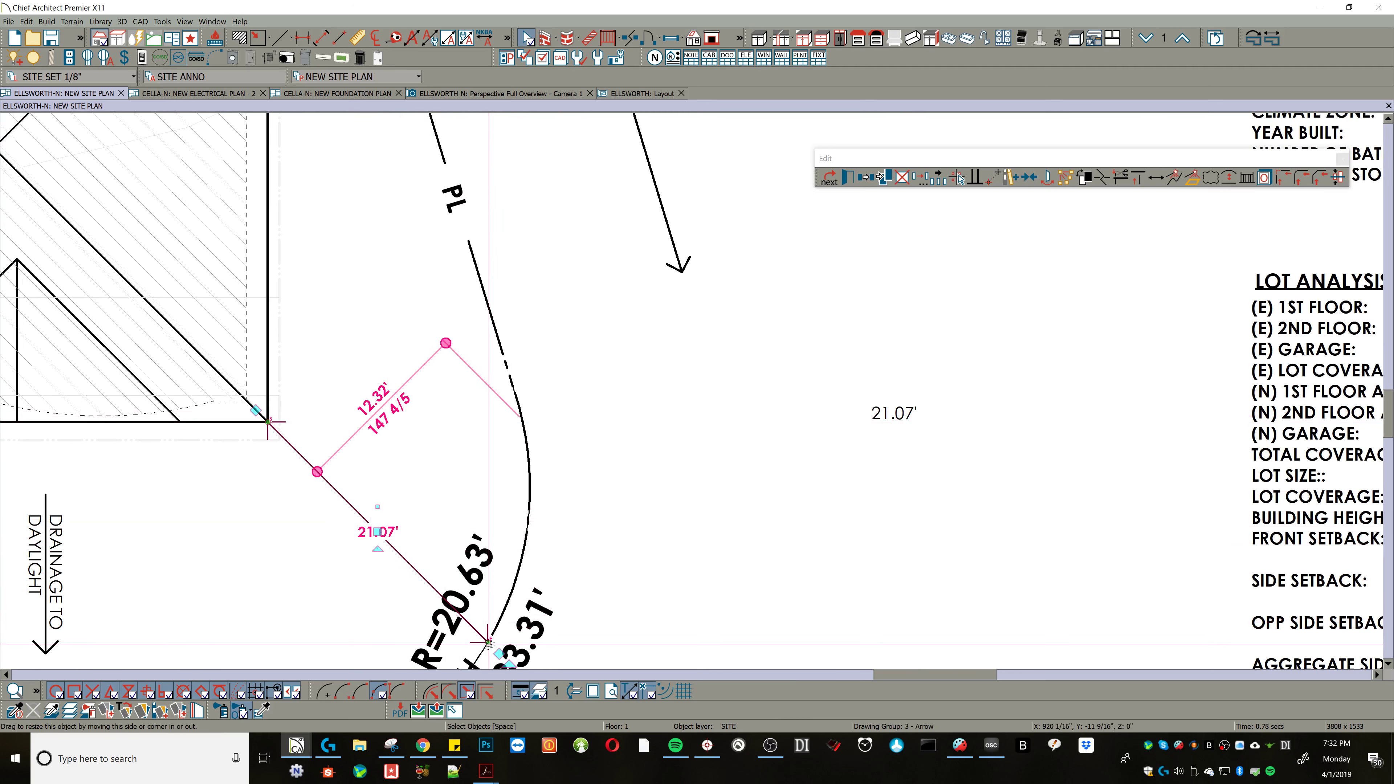
pyautogui.moveTo(472, 645); pyautogui.dragTo(406, 560)
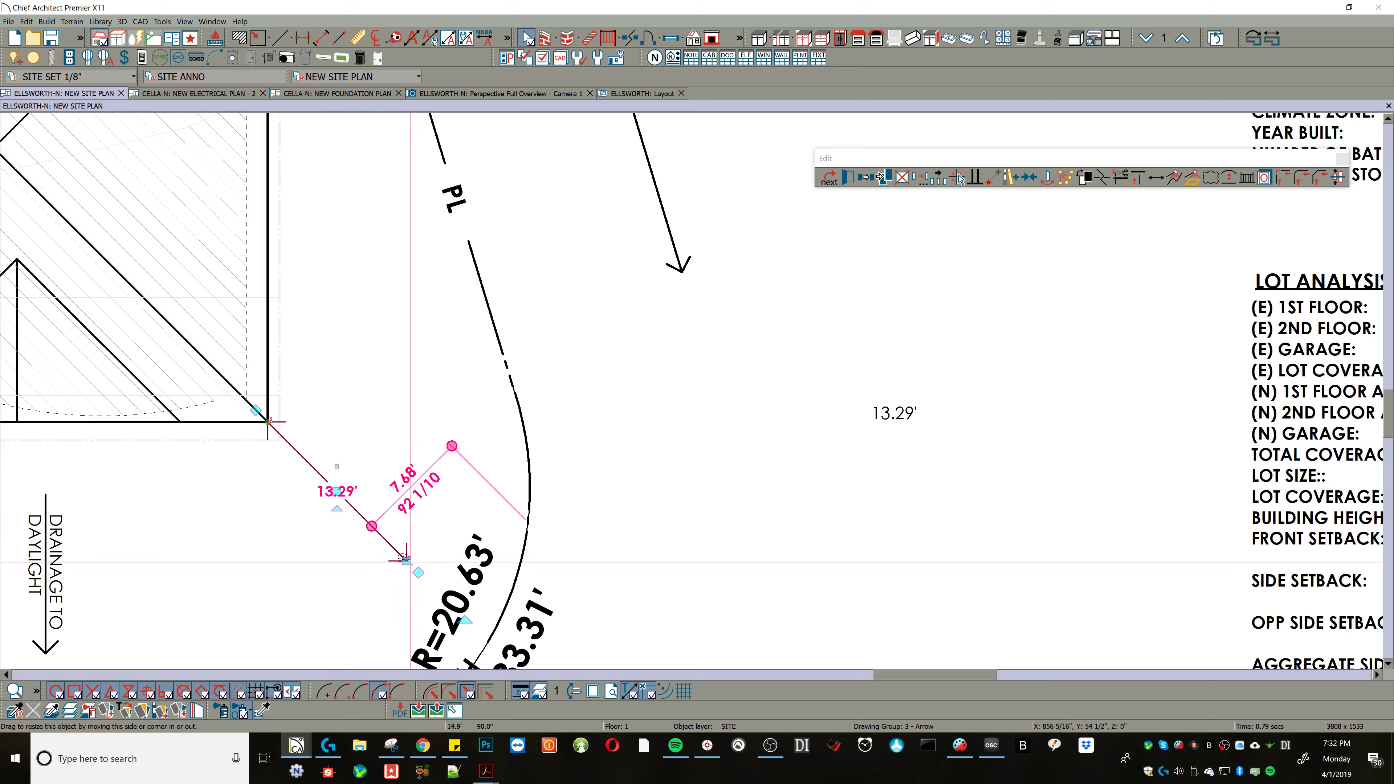
pyautogui.moveTo(406, 559); pyautogui.dragTo(430, 579)
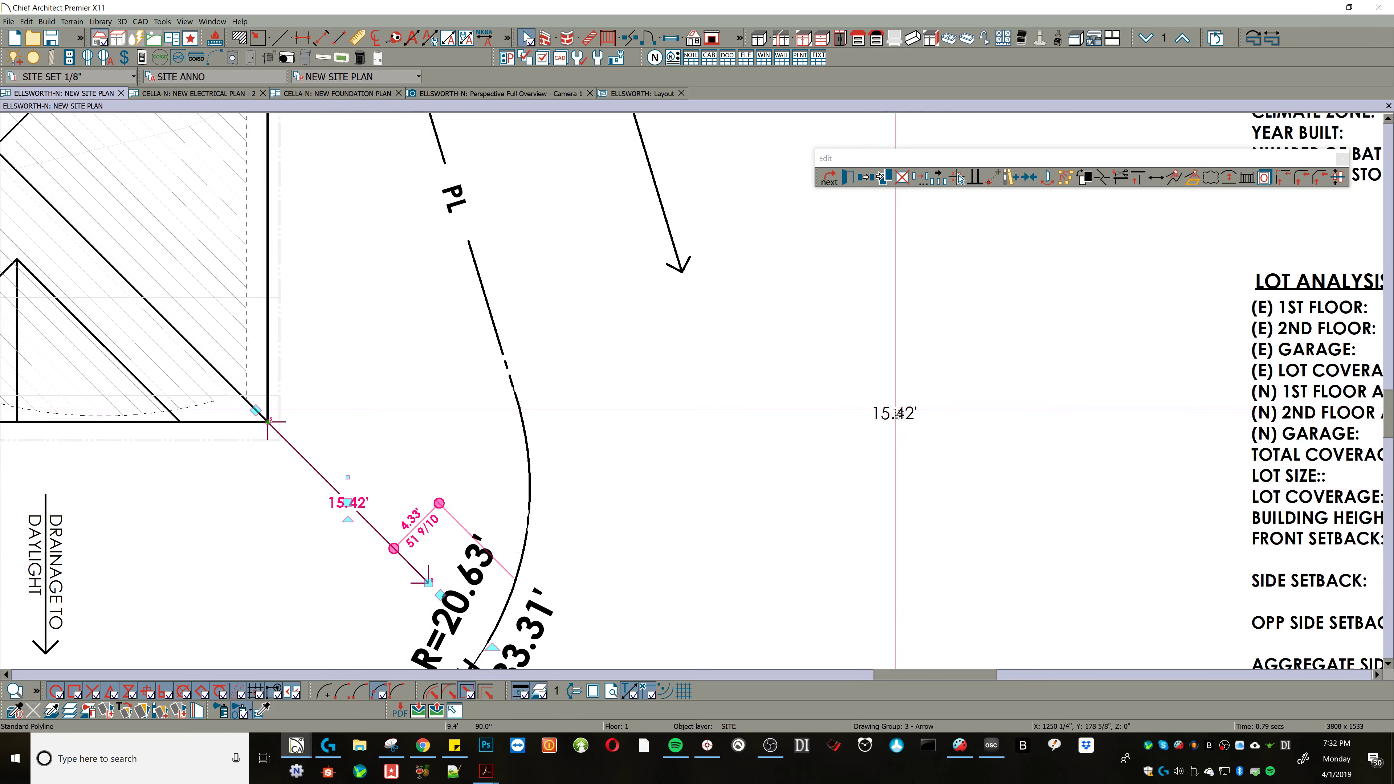
pyautogui.scroll(-2, 892, 417)
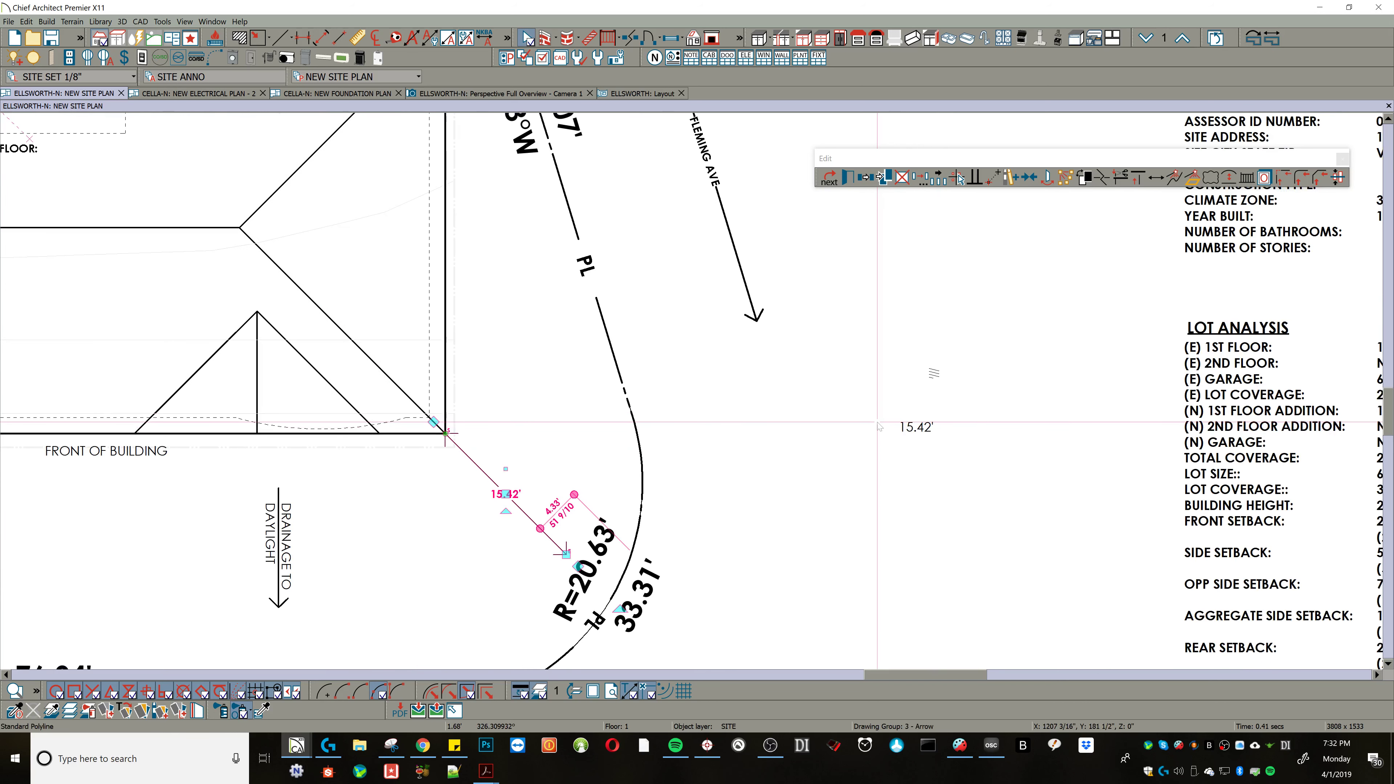
pyautogui.scroll(-3, 982, 390)
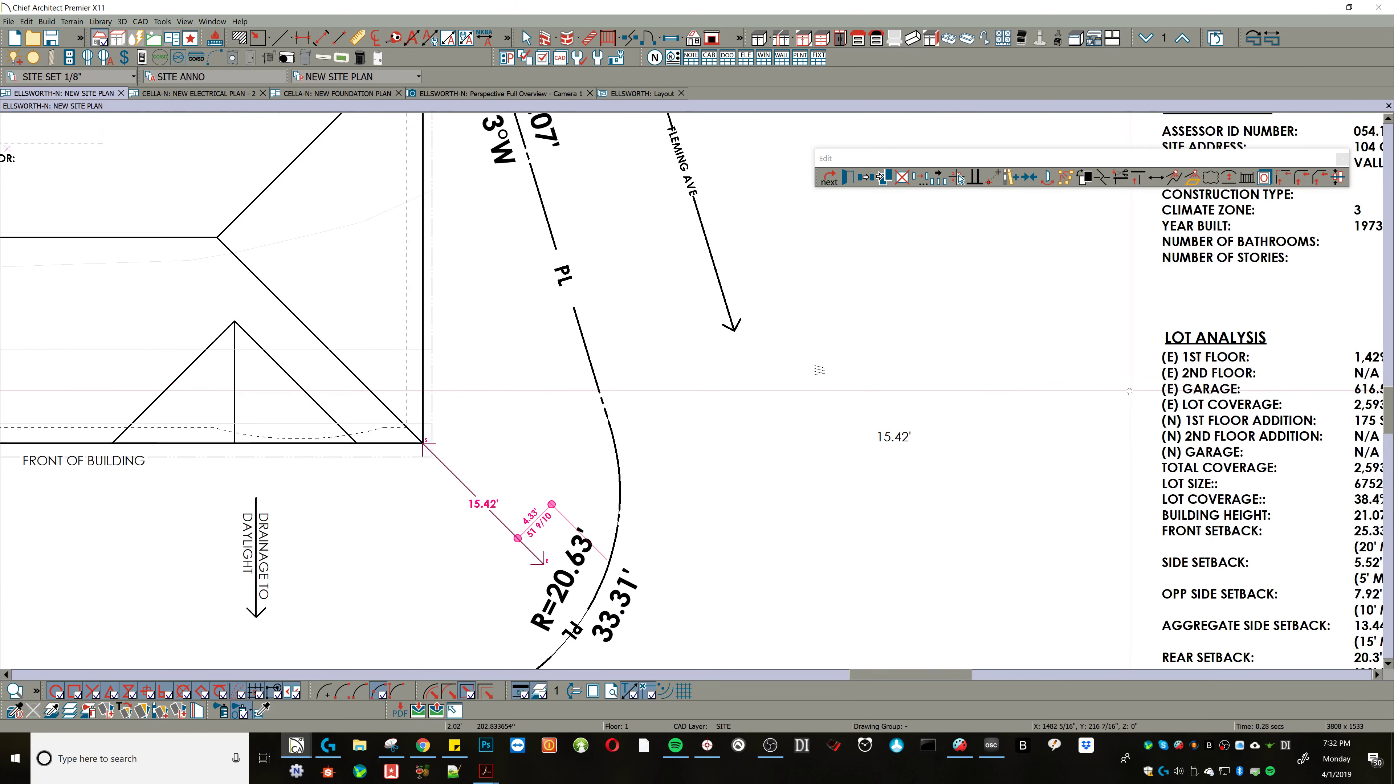
pyautogui.scroll(-4, 982, 390)
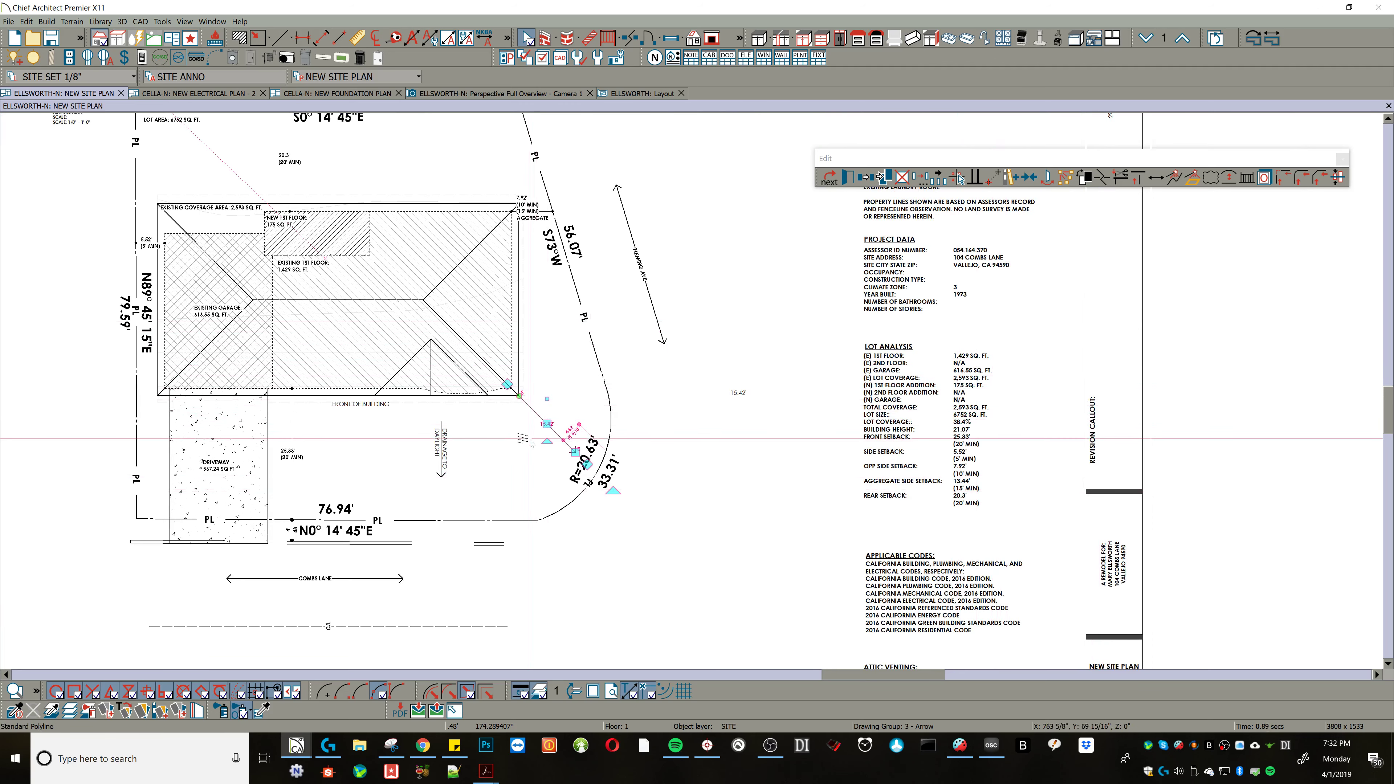
pyautogui.scroll(2, 529, 442)
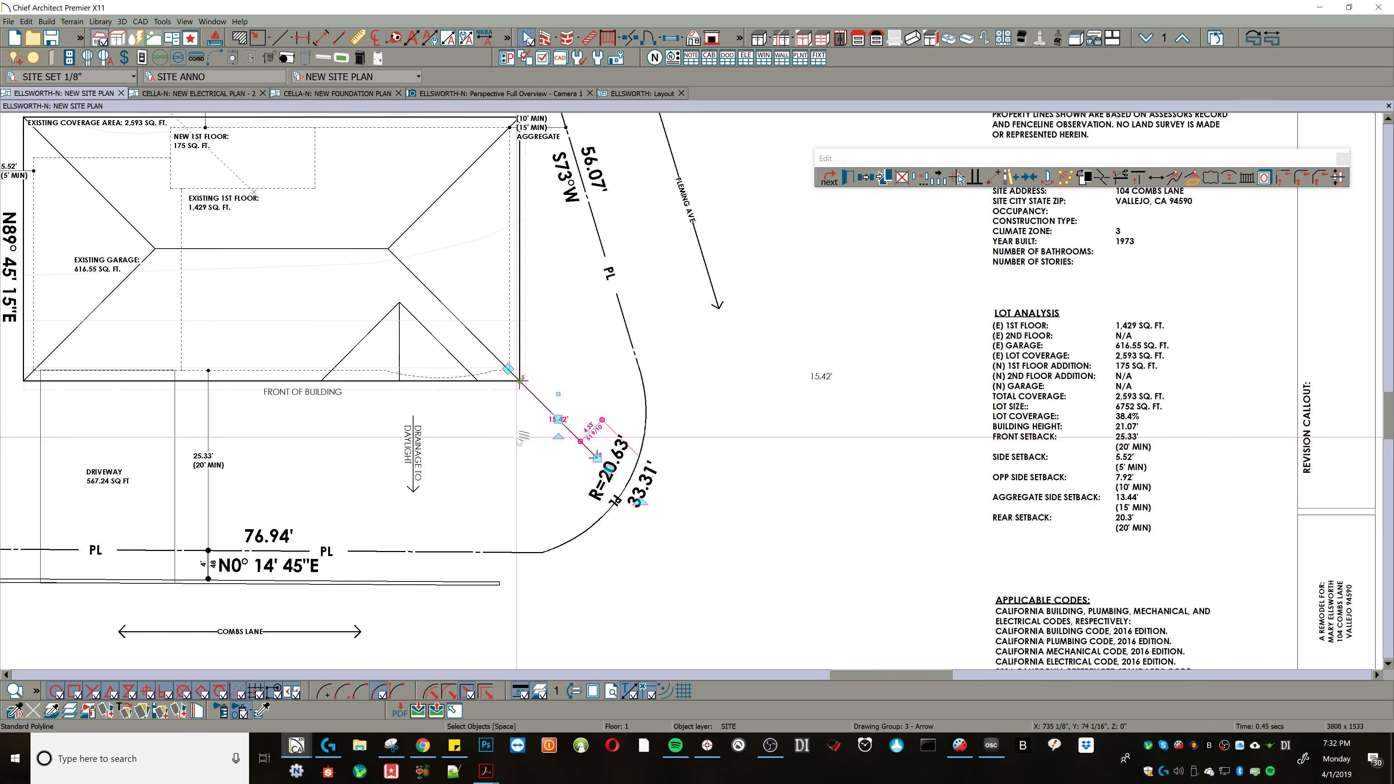
pyautogui.scroll(1, 568, 423)
pyautogui.scroll(1, 564, 422)
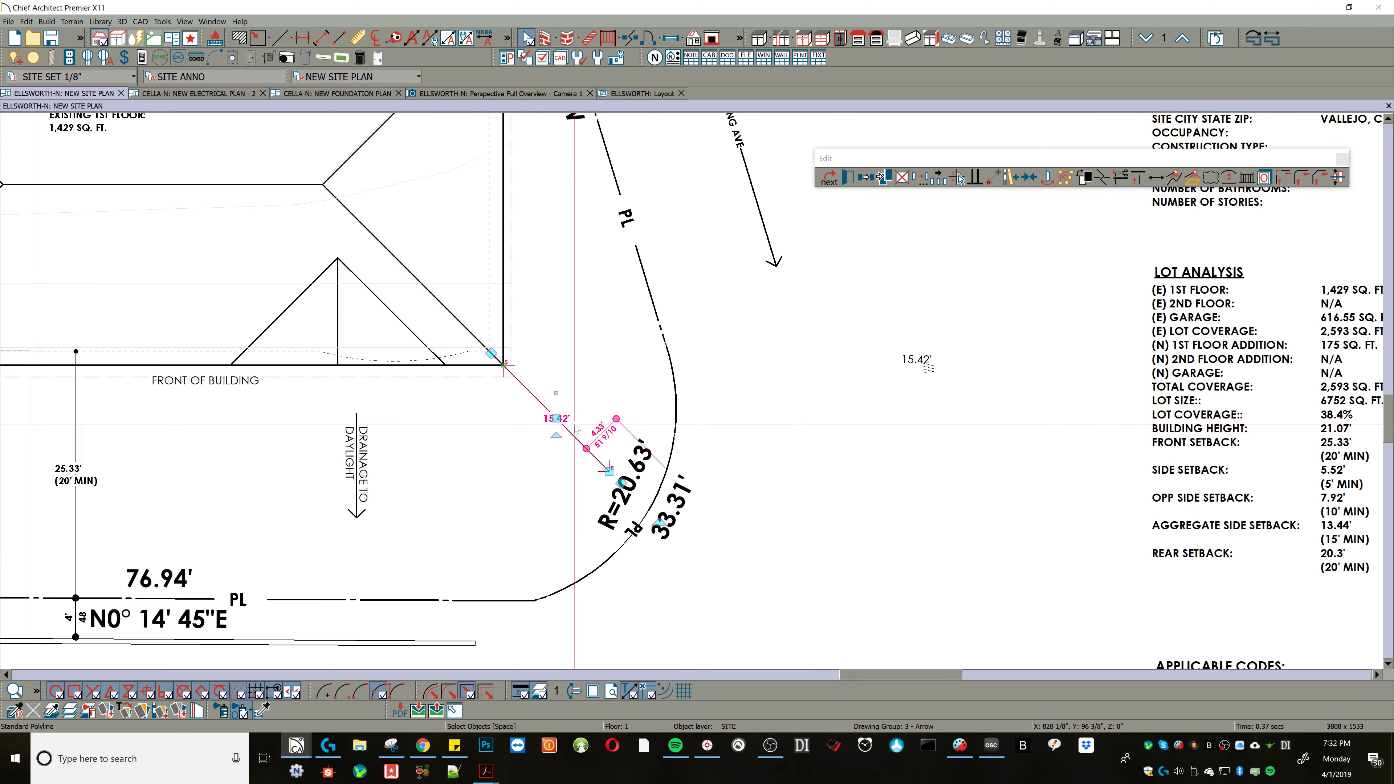
pyautogui.click(810, 394)
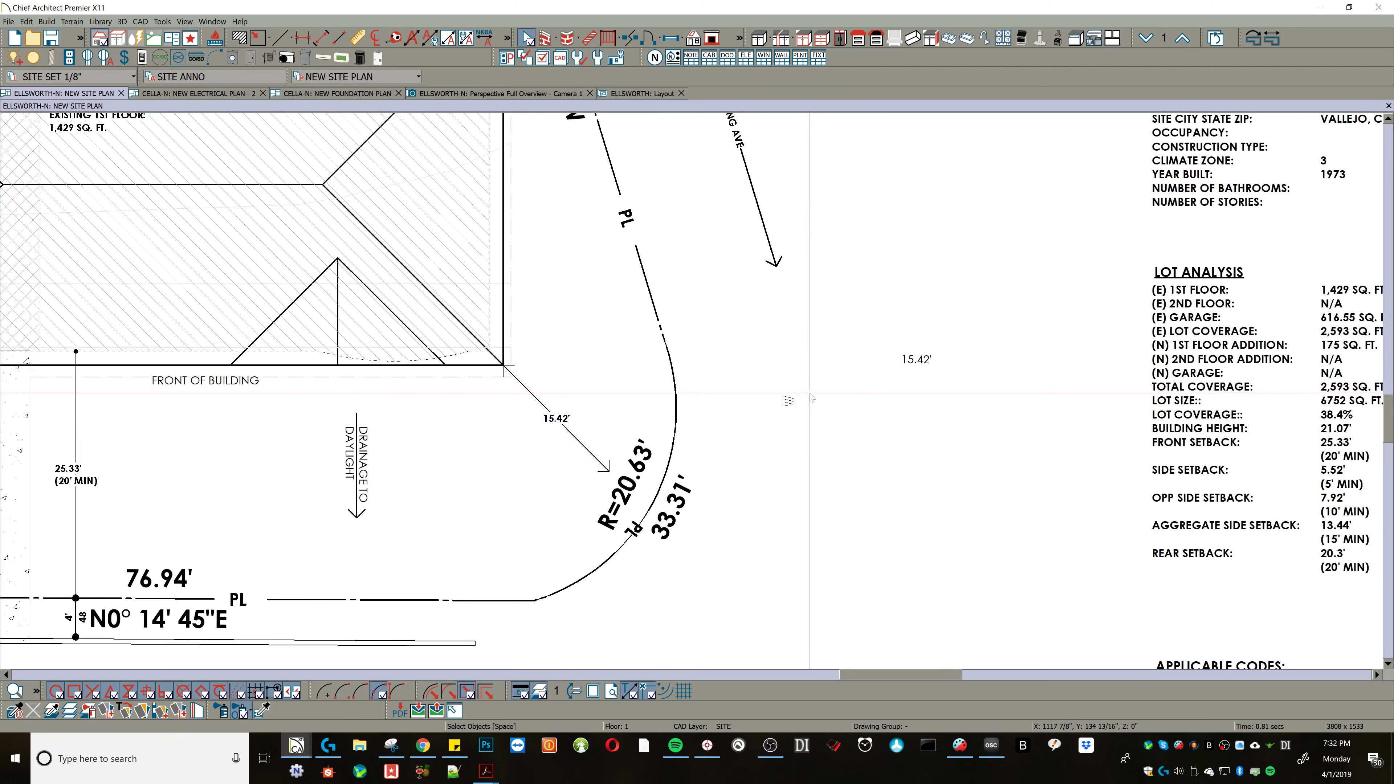